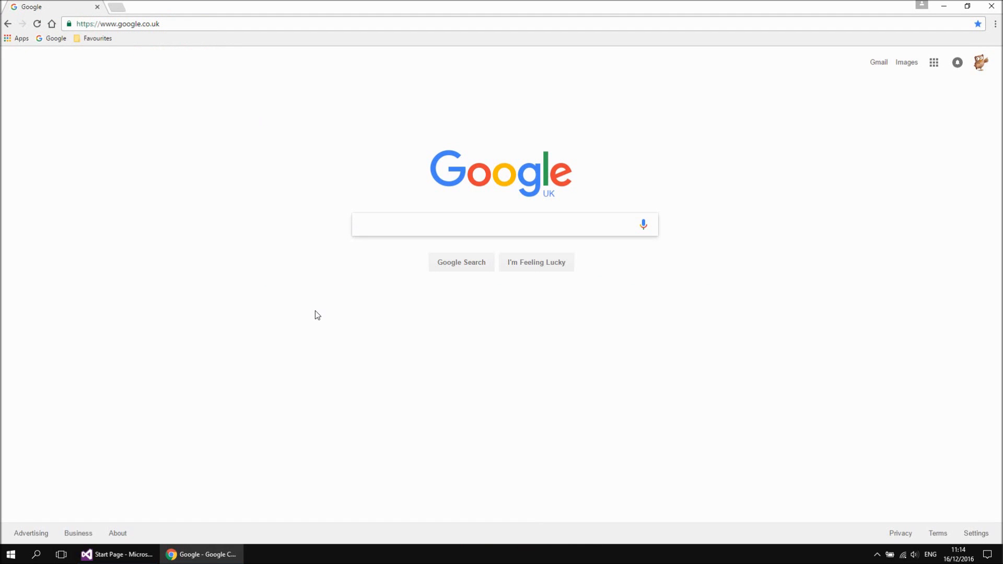
# - Search Google for "sql server data tools" and open Microsoft's MSDN download page for SSDT
pyautogui.write('sql server data tools')
pyautogui.press('Return')
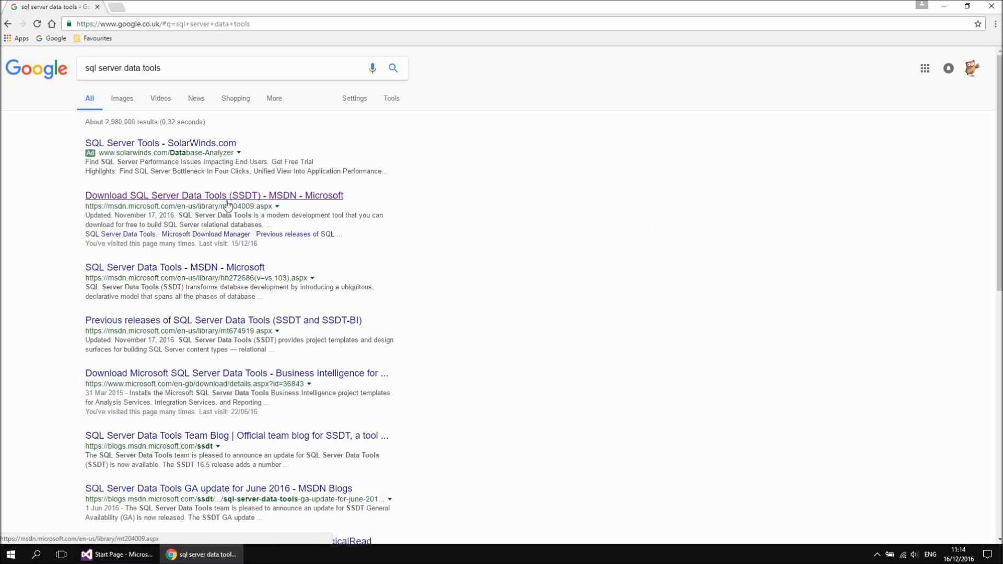
pyautogui.click(290, 201)
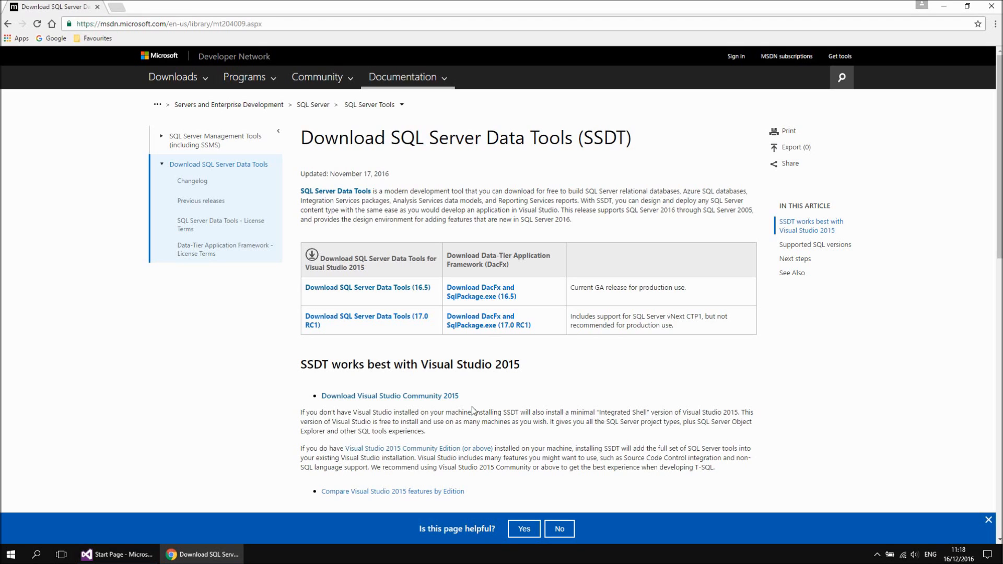
# - Switch to Visual Studio and examine the Business Intelligence, Visual C# and Game templates for a new project, without creating one
pyautogui.click(120, 559)
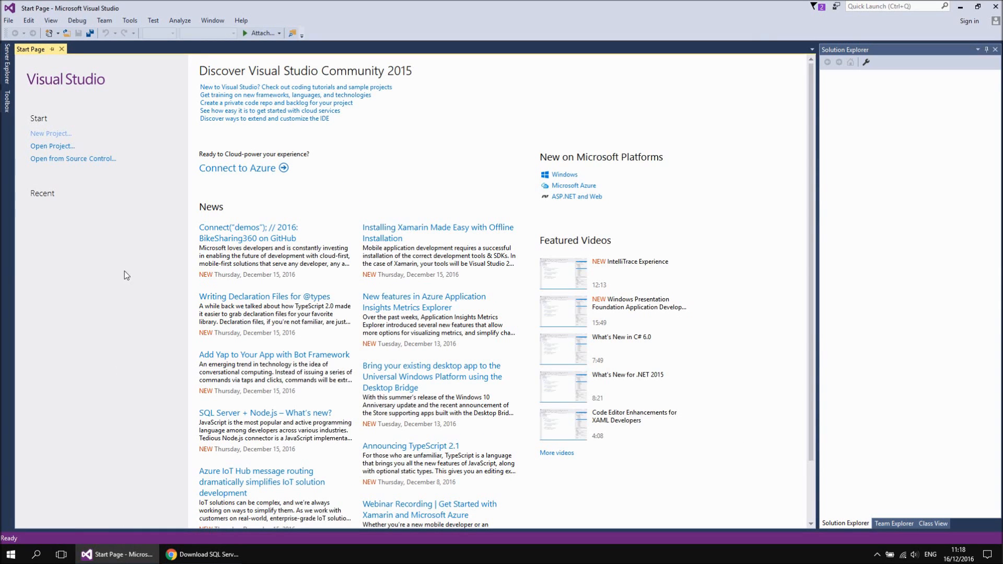
pyautogui.click(42, 135)
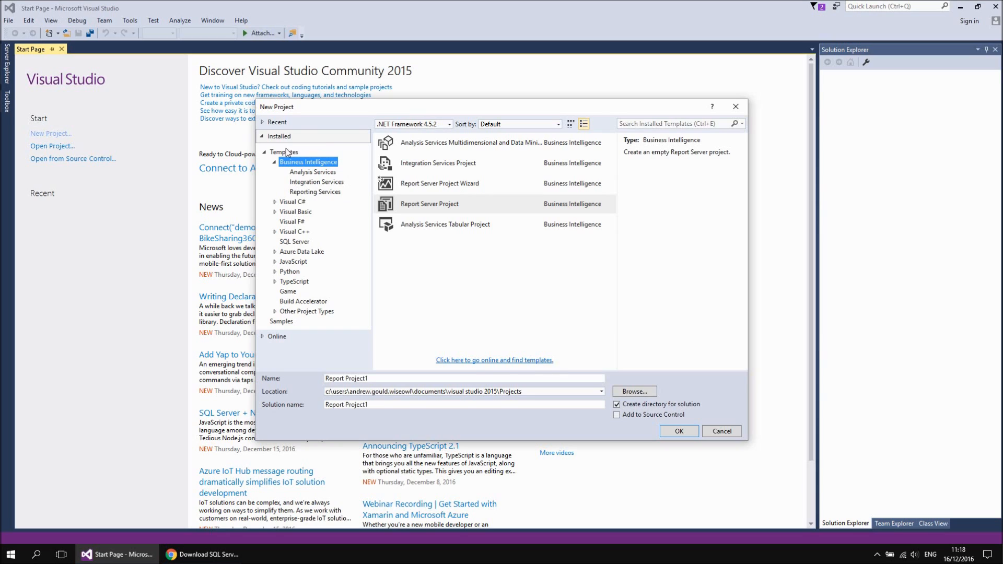
pyautogui.click(288, 203)
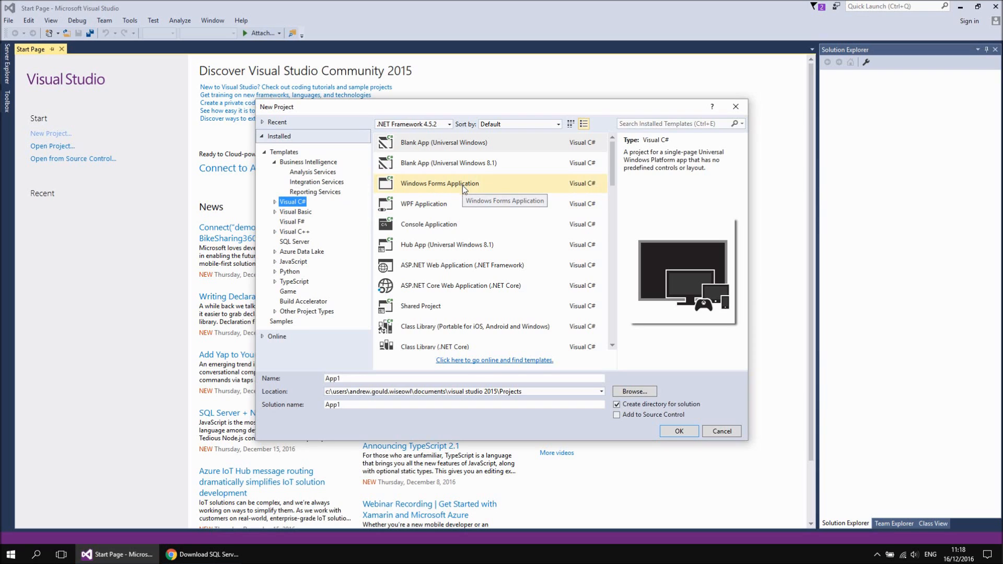
pyautogui.scroll(-3, 501, 319)
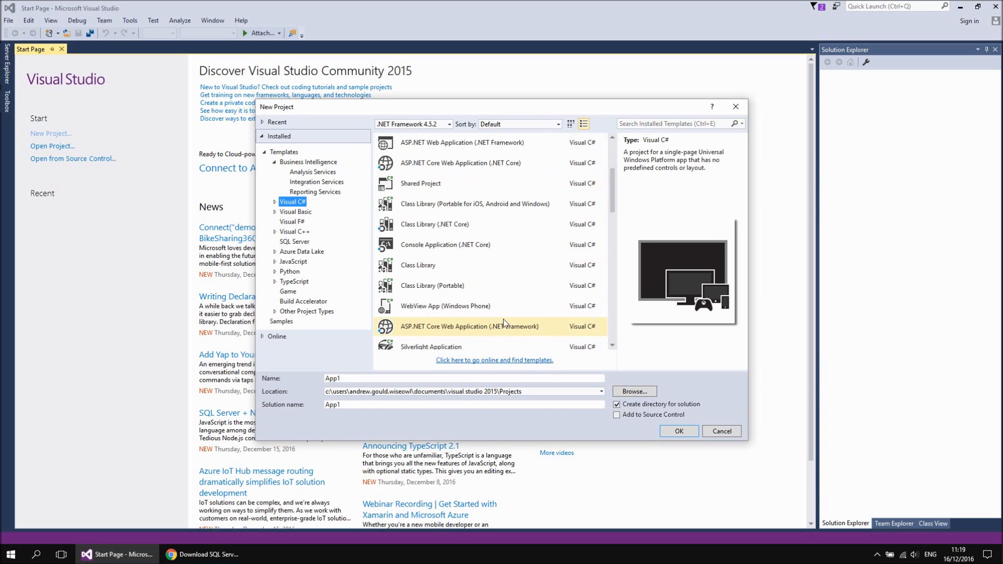
pyautogui.scroll(-4, 487, 308)
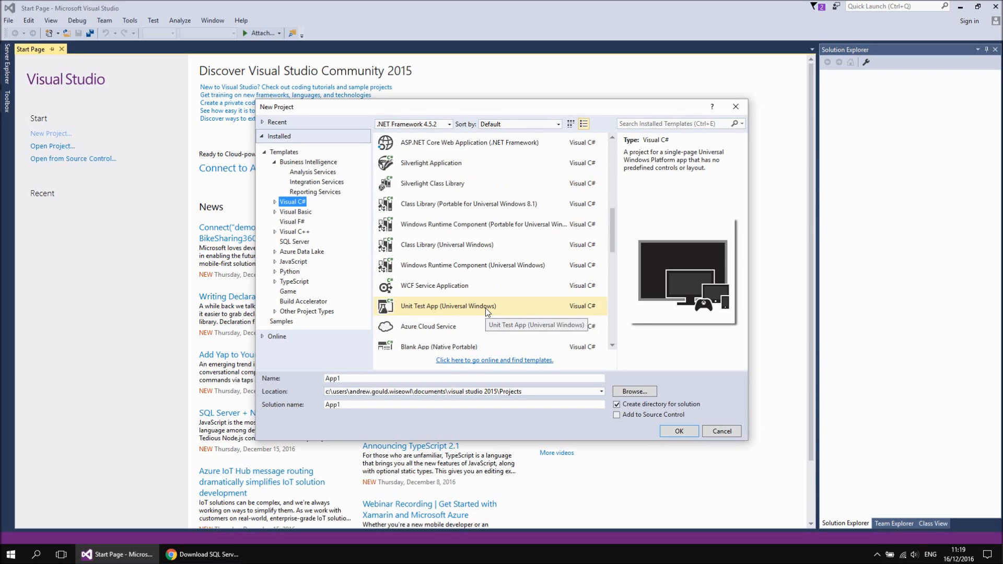
pyautogui.scroll(-2, 484, 306)
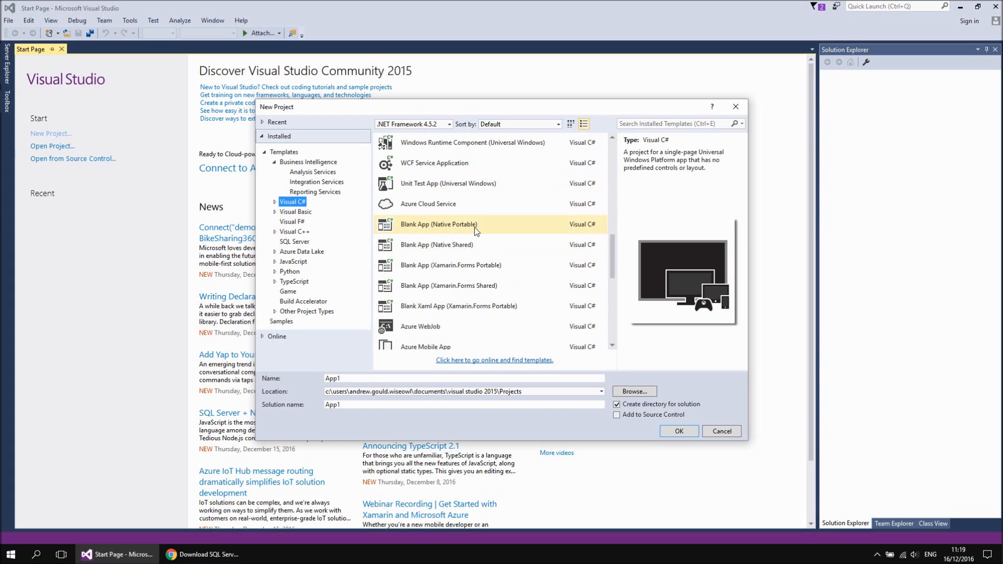
pyautogui.scroll(-3, 475, 227)
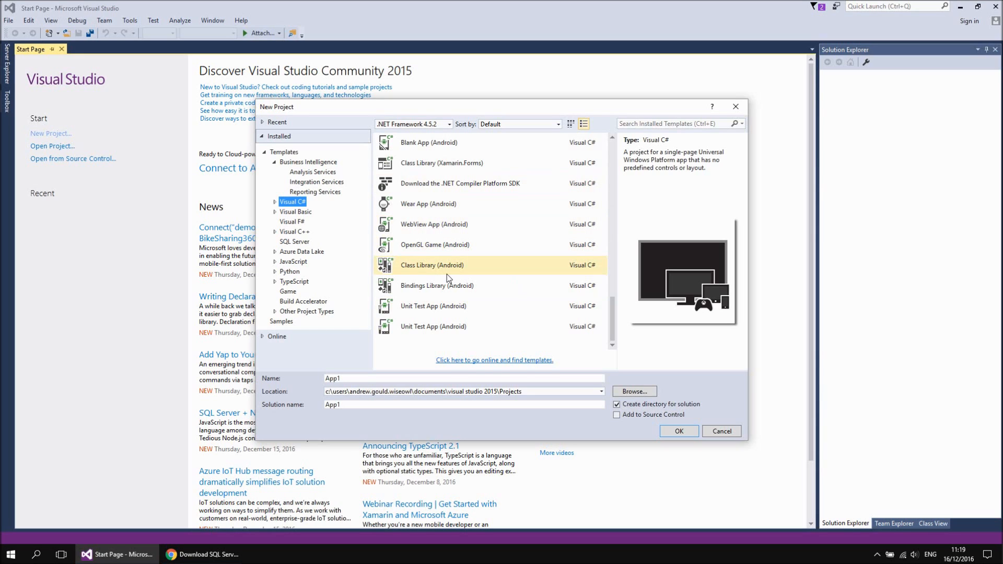
pyautogui.click(288, 291)
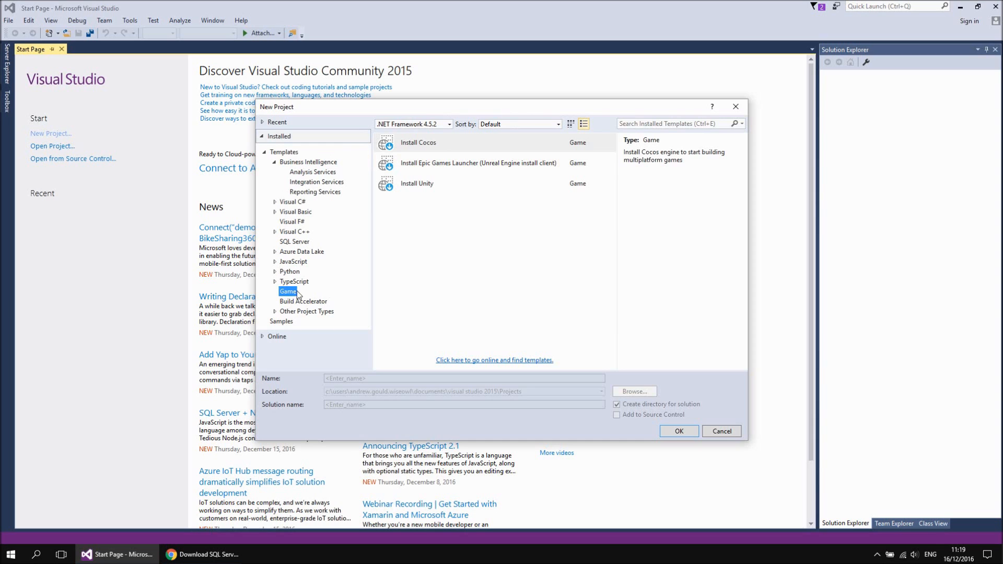
pyautogui.click(722, 431)
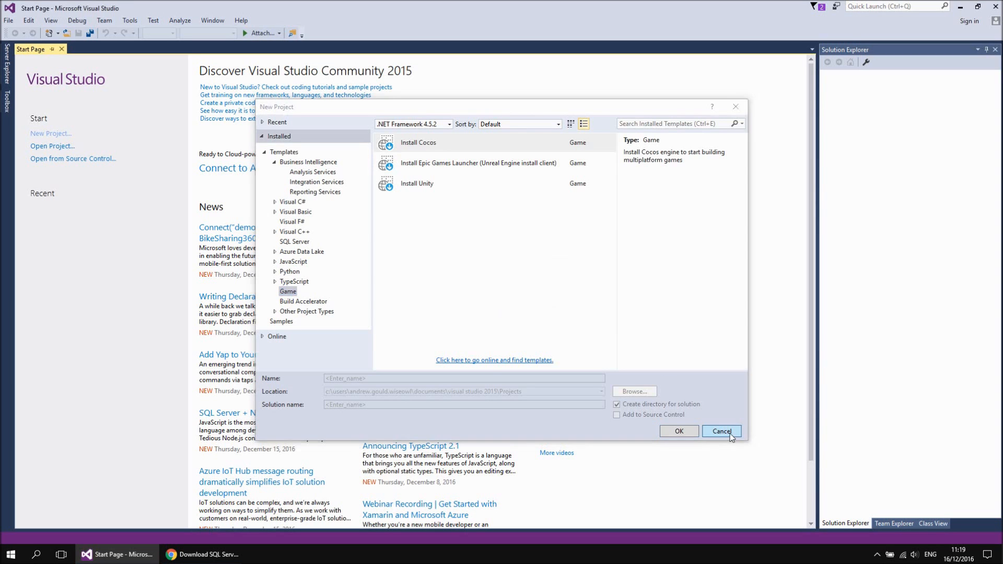
# - Switch to Chrome, open the Visual Studio Community 2015 page in a new tab, and download the Community 2015 installer
pyautogui.click(192, 554)
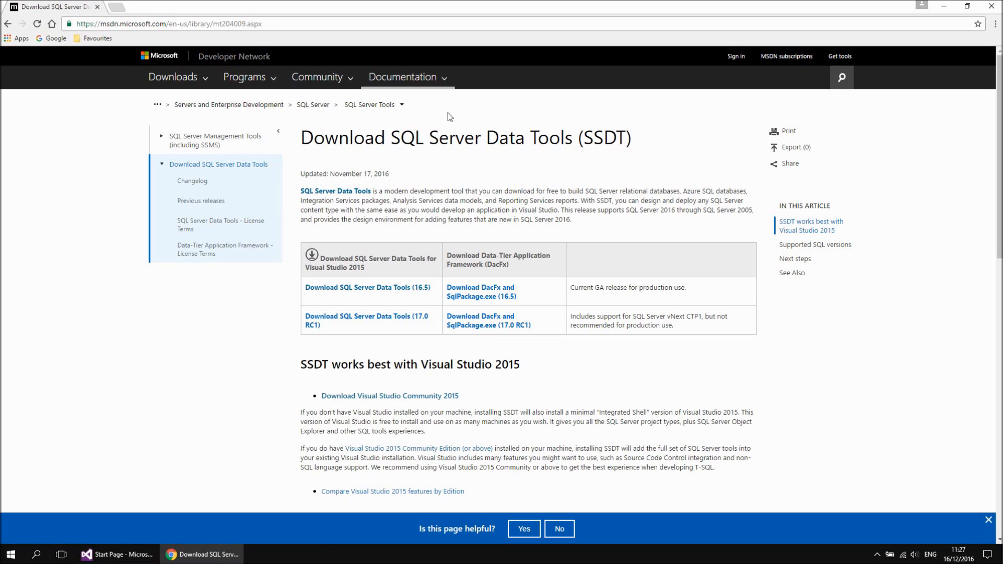
pyautogui.rightClick(373, 398)
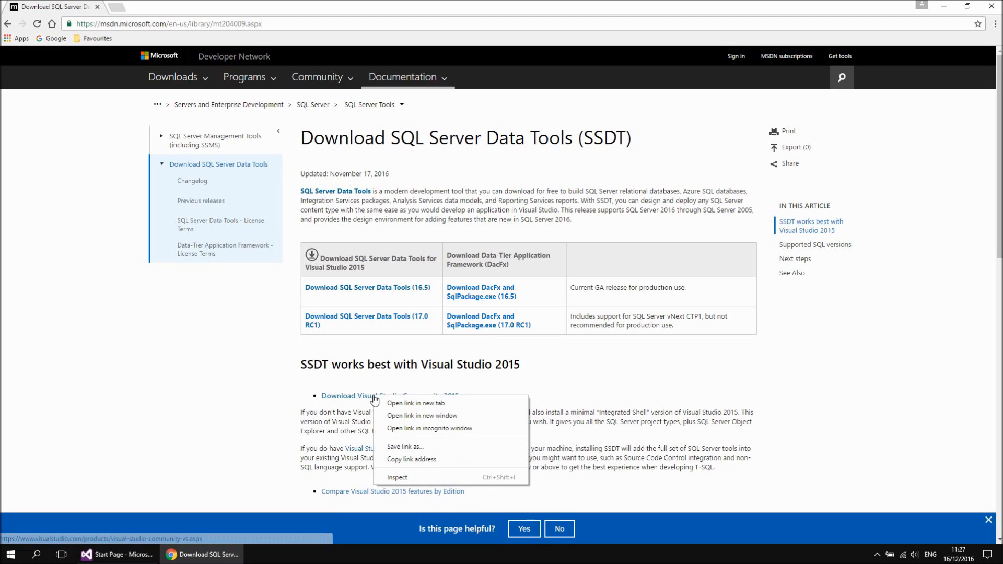
pyautogui.click(394, 404)
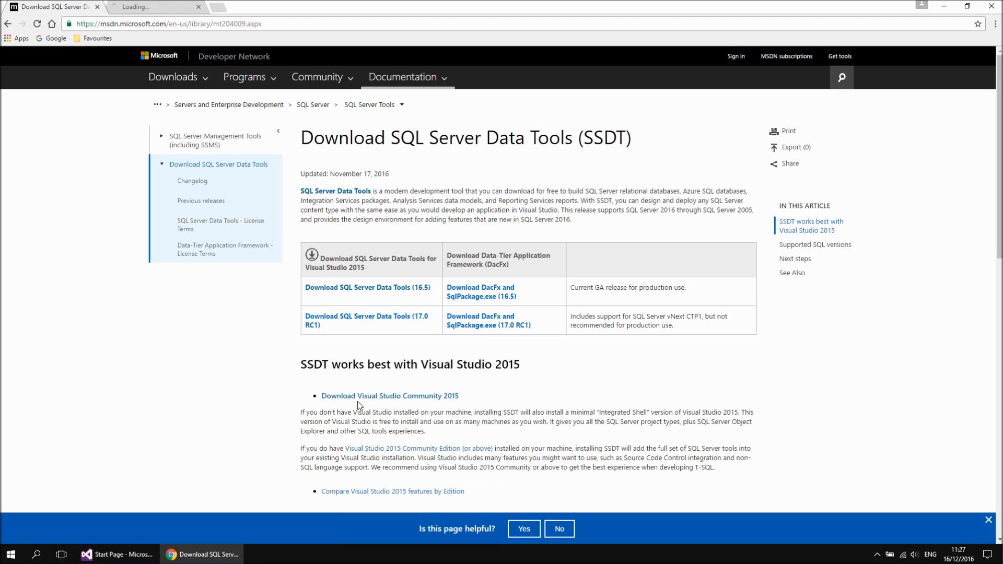
pyautogui.click(147, 8)
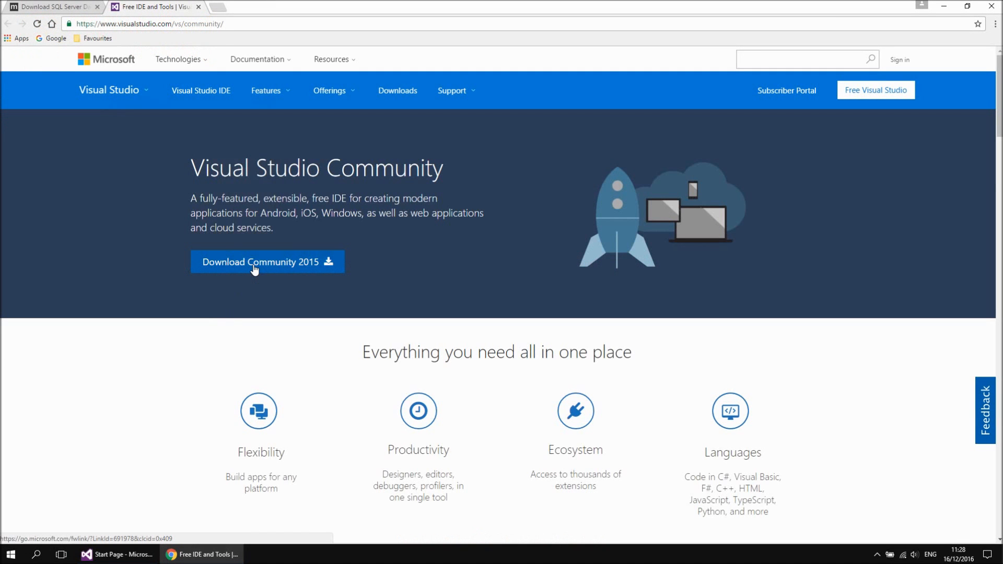
pyautogui.click(254, 267)
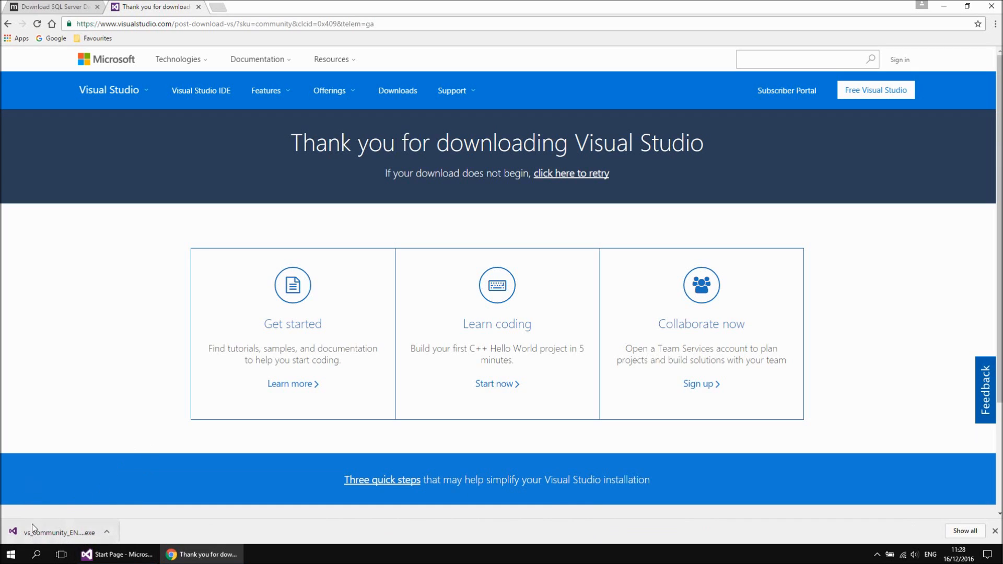
# - Show the downloaded vs_community installer in its folder and close the running Visual Studio
pyautogui.click(108, 531)
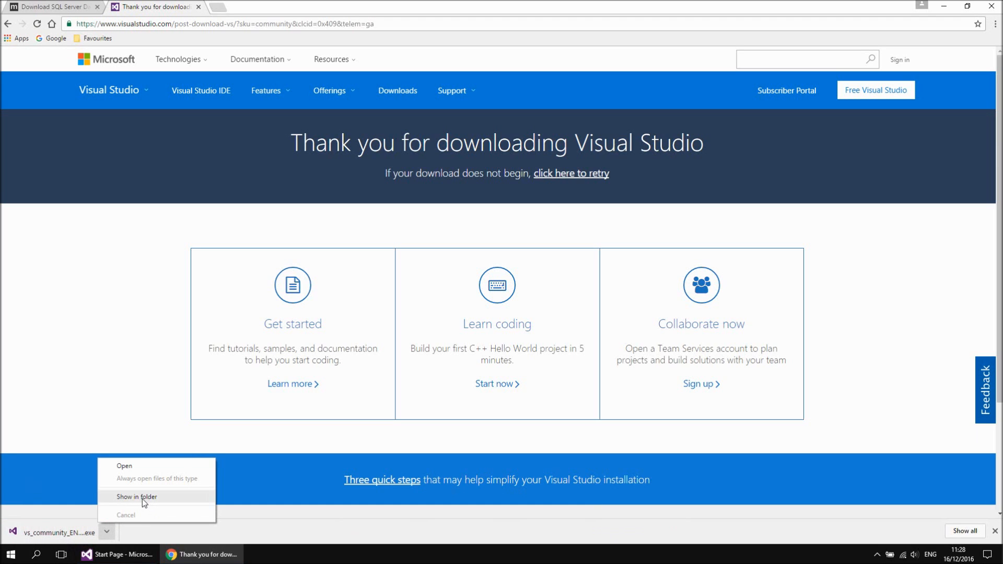
pyautogui.click(142, 500)
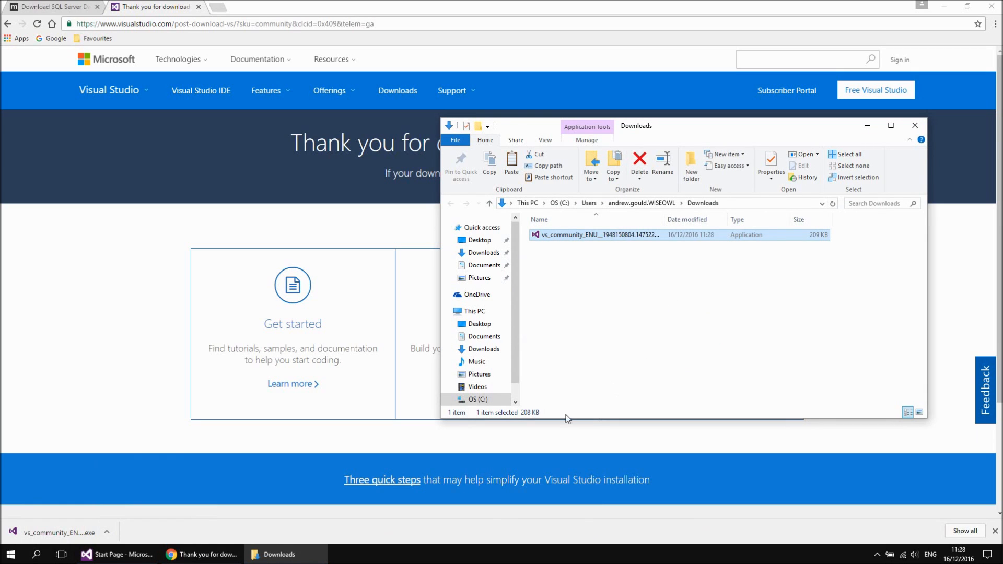
pyautogui.moveTo(117, 559)
pyautogui.click(116, 555)
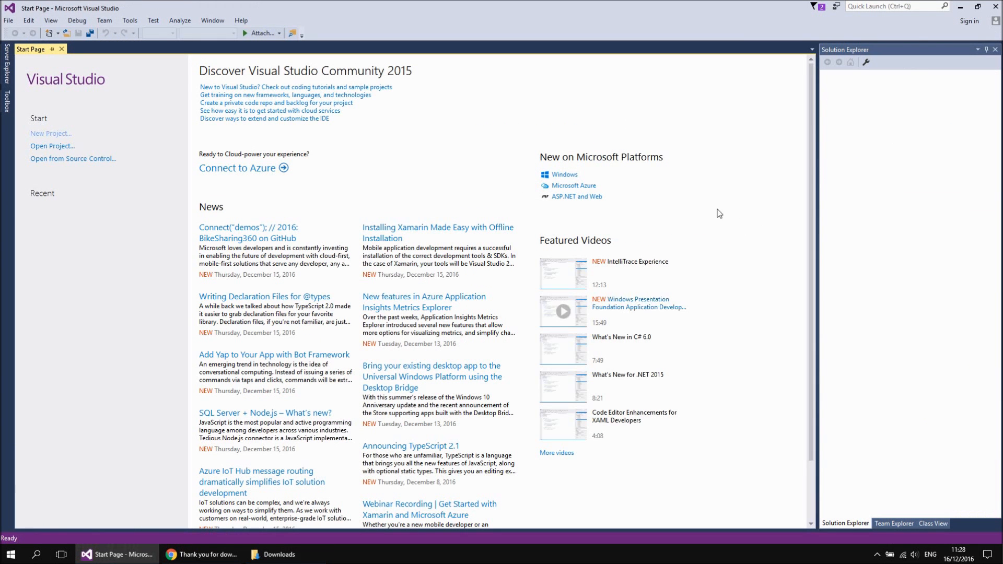
pyautogui.click(995, 7)
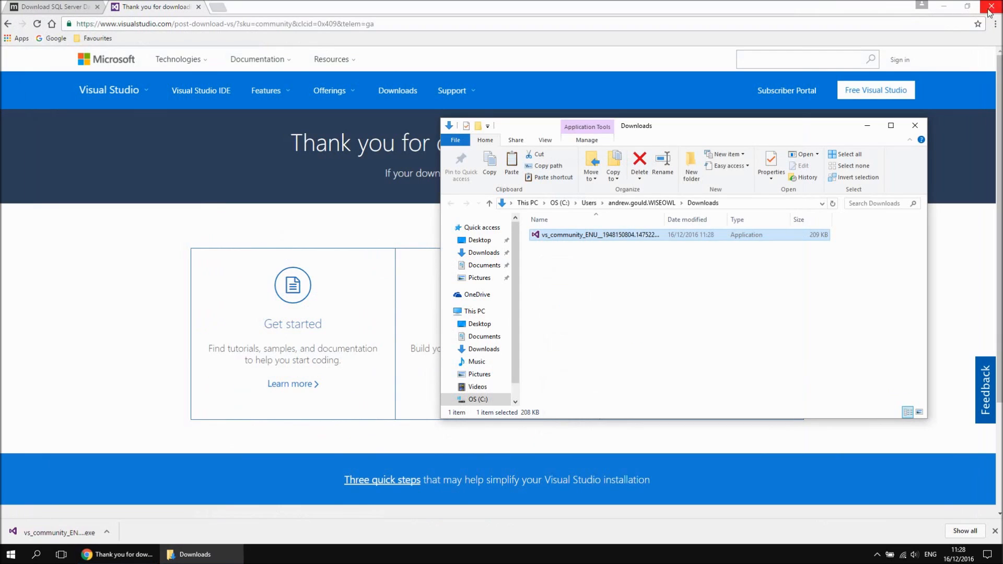
# - Run the Visual Studio Community 2015 installer, review the features offered by the Custom installation type, and close the completed setup
pyautogui.doubleClick(570, 236)
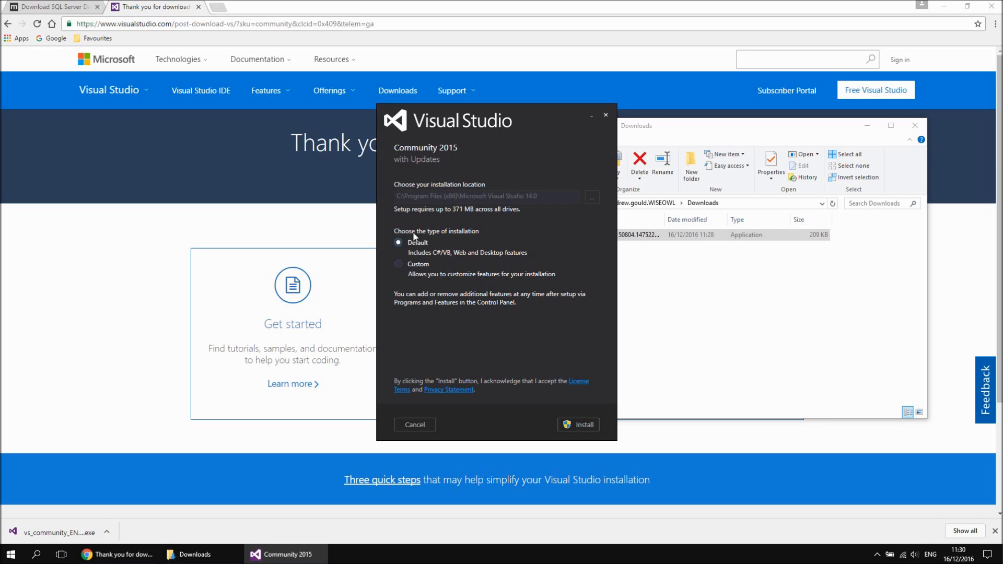
pyautogui.click(399, 264)
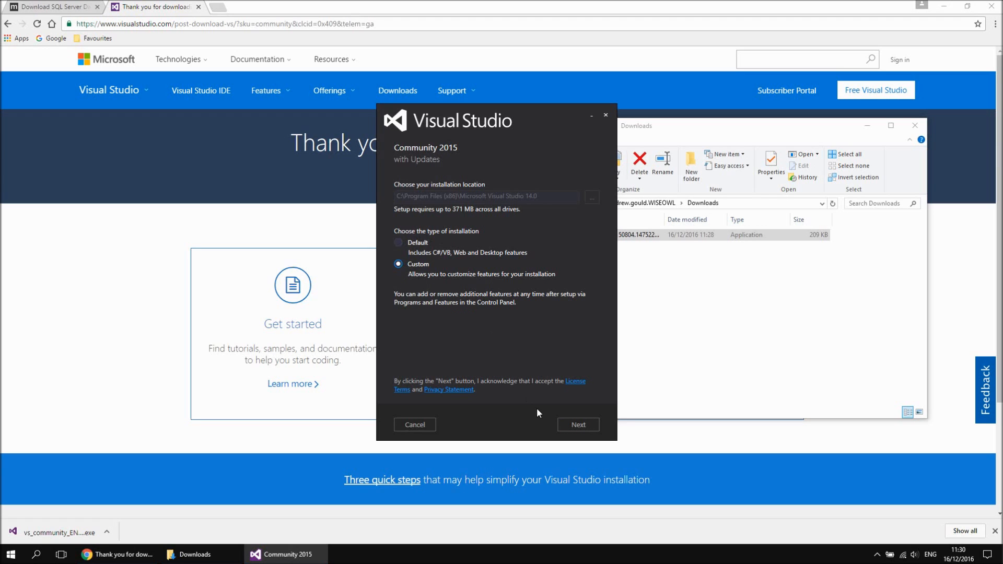
pyautogui.click(578, 424)
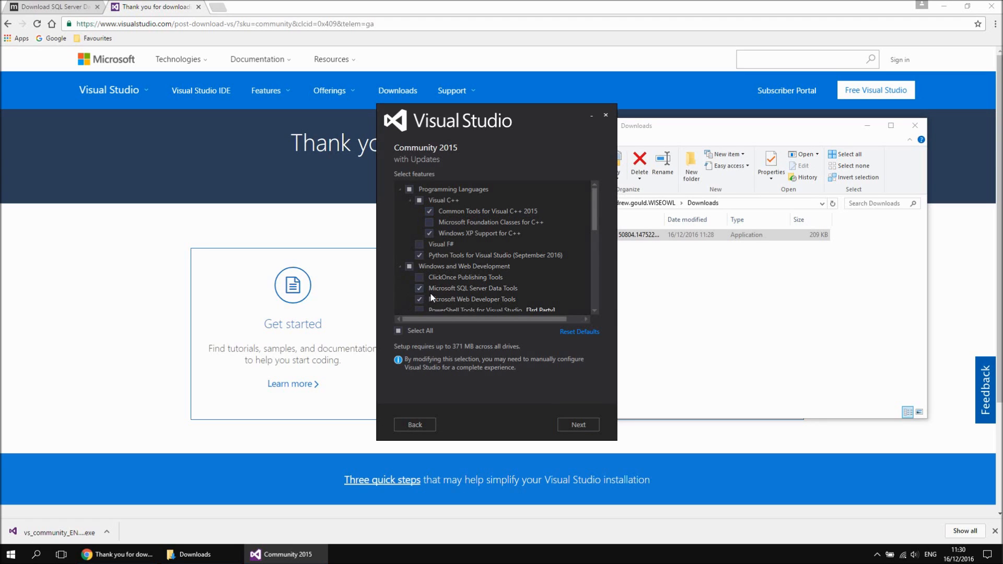
pyautogui.moveTo(448, 293)
pyautogui.click(415, 423)
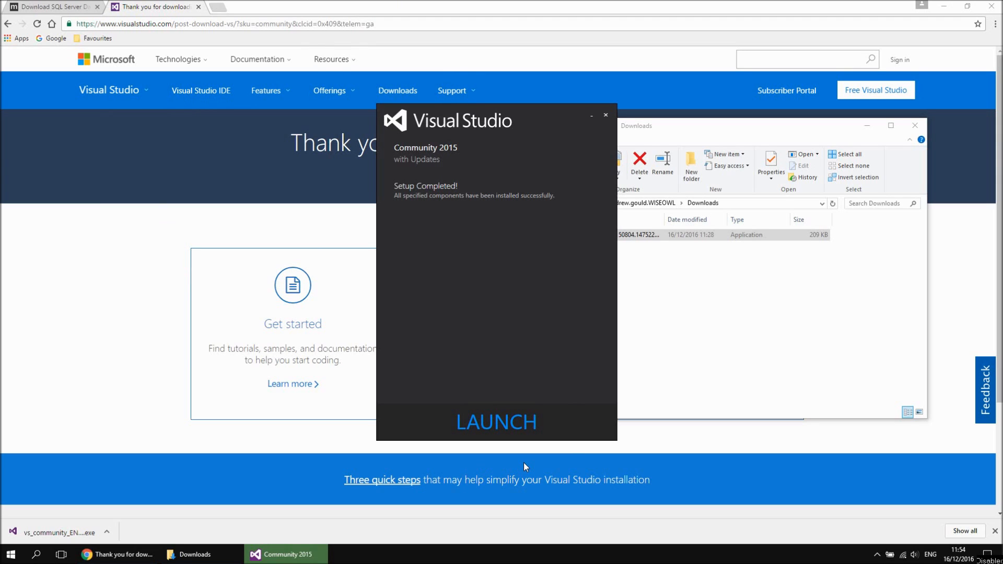
pyautogui.click(605, 116)
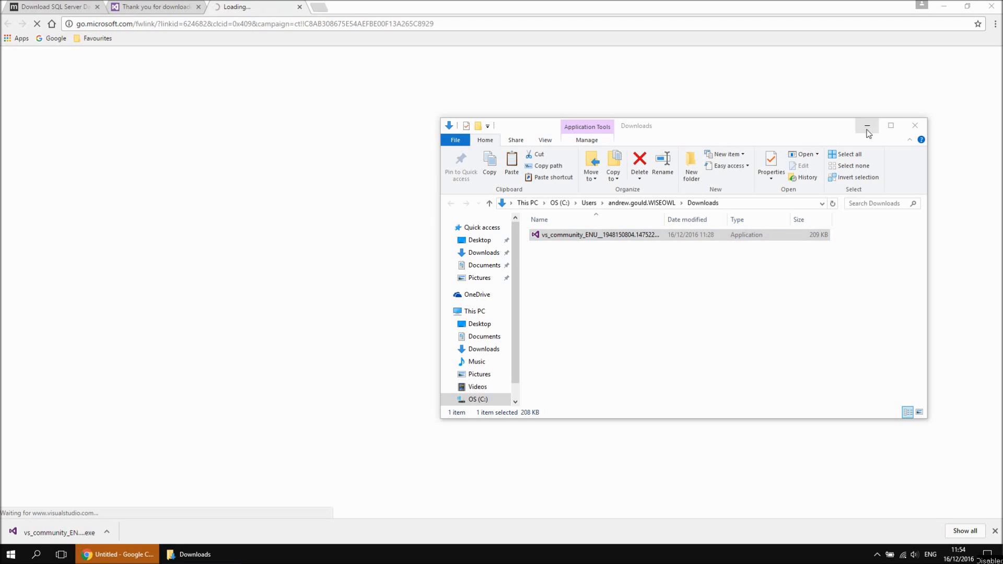
# - Close the Downloads folder window and both Visual Studio web pages, returning to the SSDT download page
pyautogui.click(914, 126)
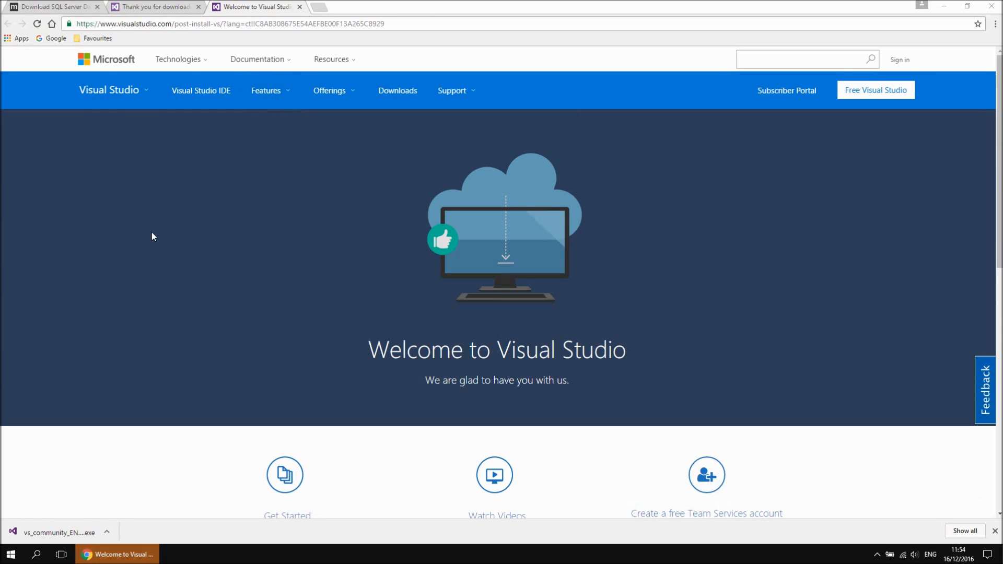
pyautogui.scroll(-1, 224, 297)
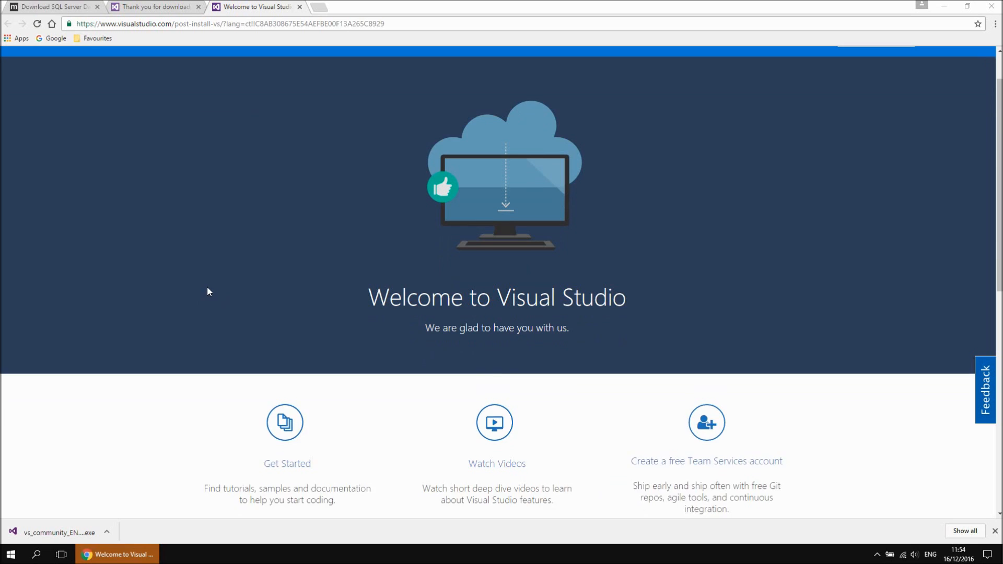
pyautogui.scroll(1, 207, 290)
pyautogui.click(300, 7)
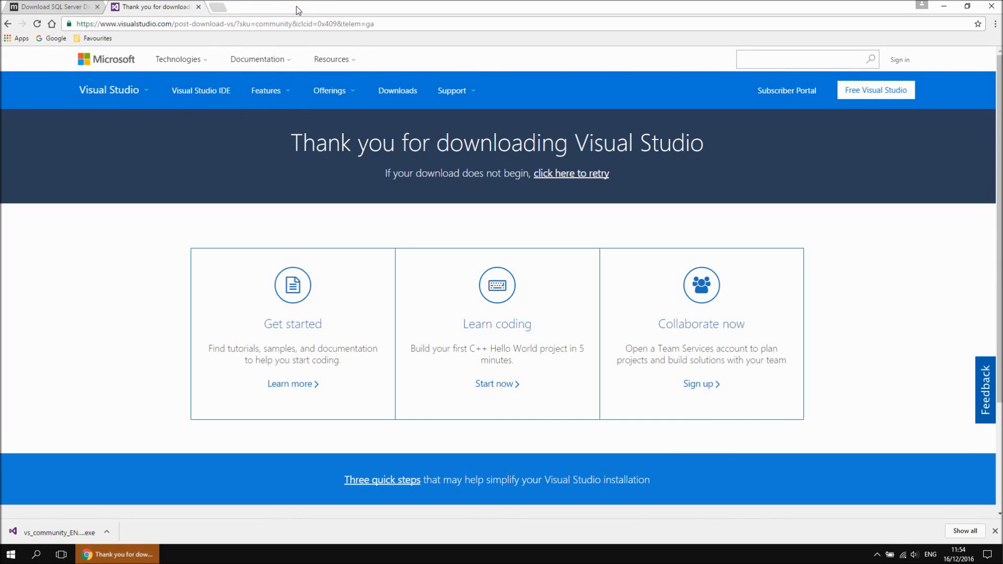
pyautogui.click(199, 8)
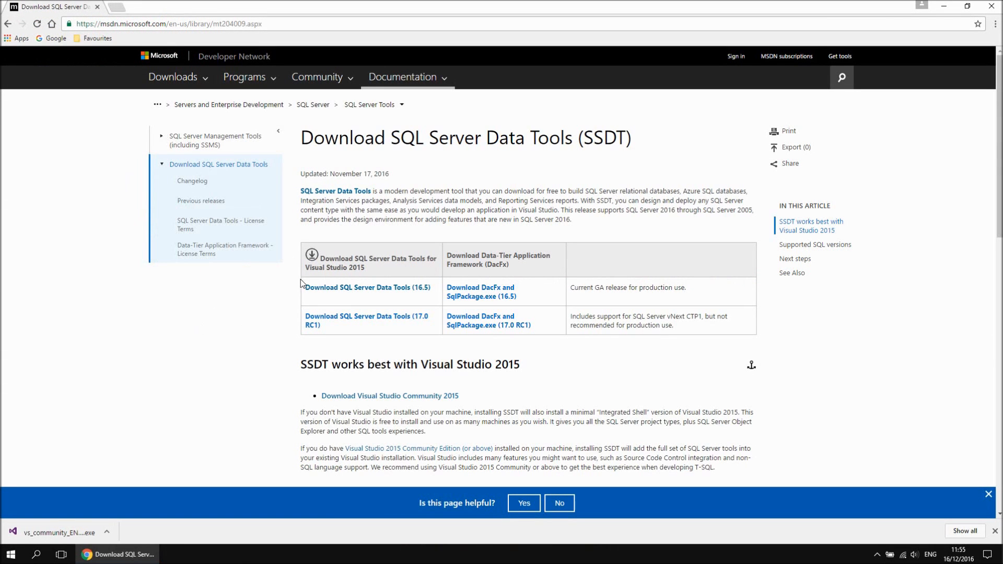
# - Download the SQL Server Data Tools (16.5) installer and show SSDTSetup.exe in its folder
pyautogui.click(322, 290)
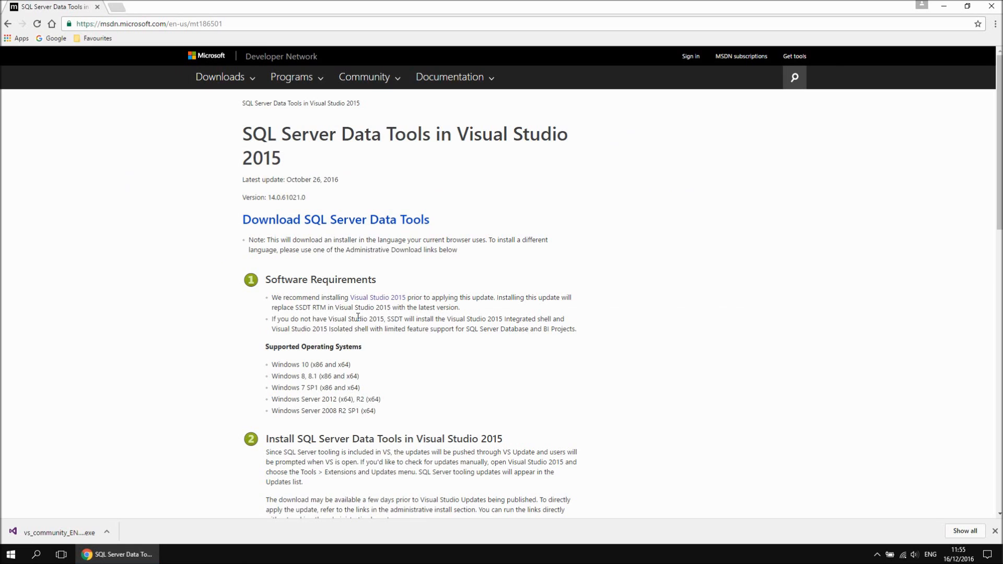
pyautogui.click(281, 222)
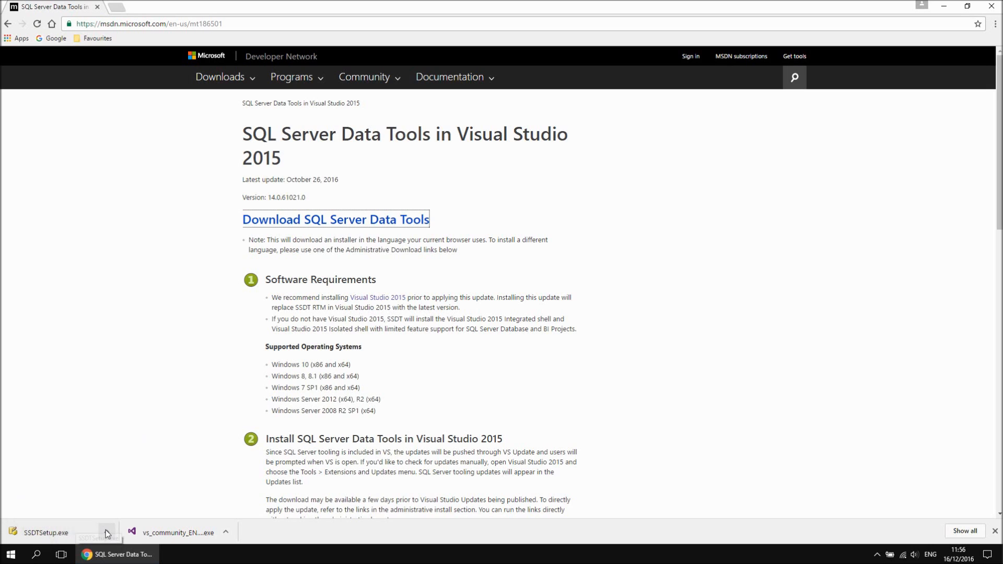
pyautogui.click(106, 533)
pyautogui.click(137, 500)
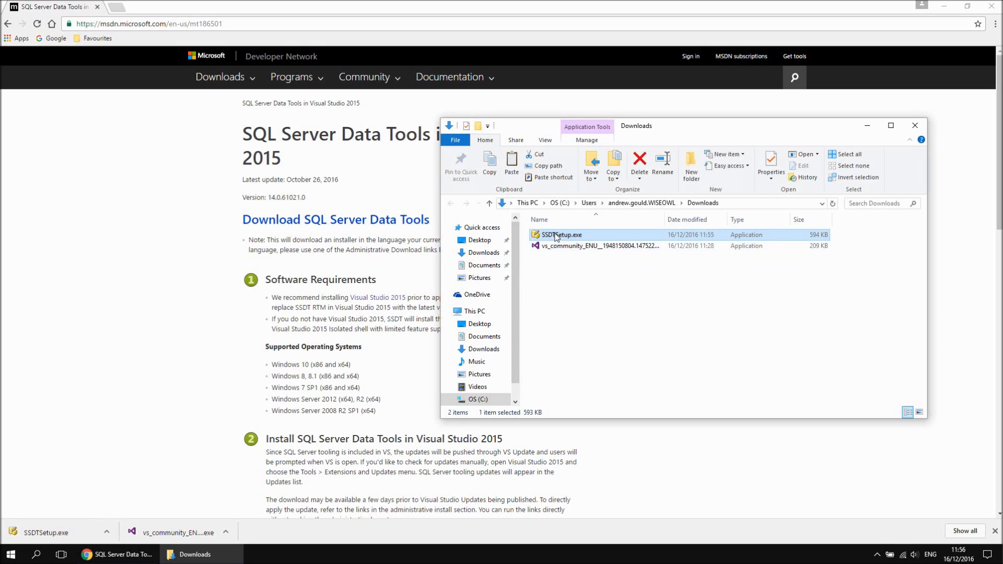
# - Run SSDTSetup.exe with the Modify option and close the setup once it finishes
pyautogui.doubleClick(562, 235)
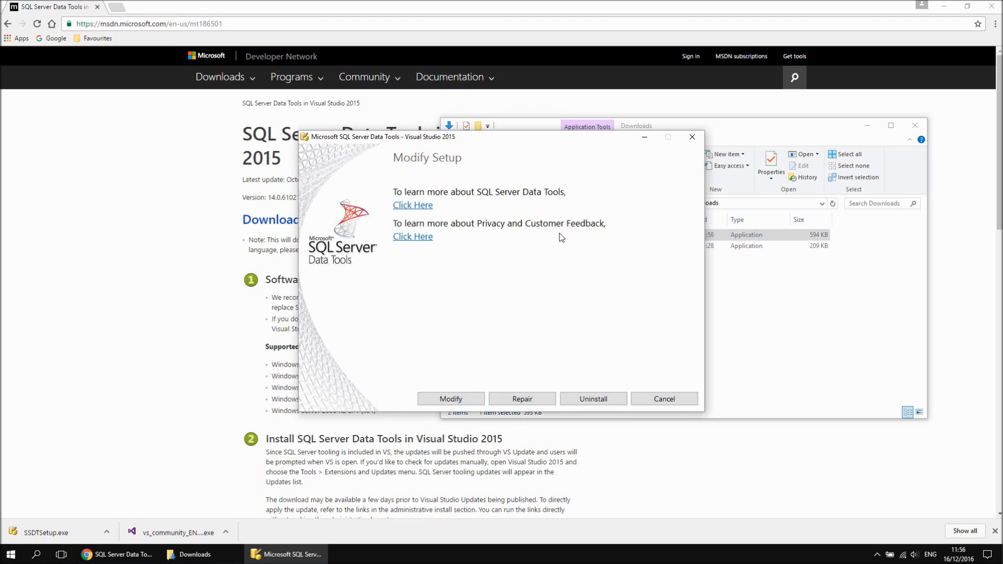
pyautogui.click(448, 401)
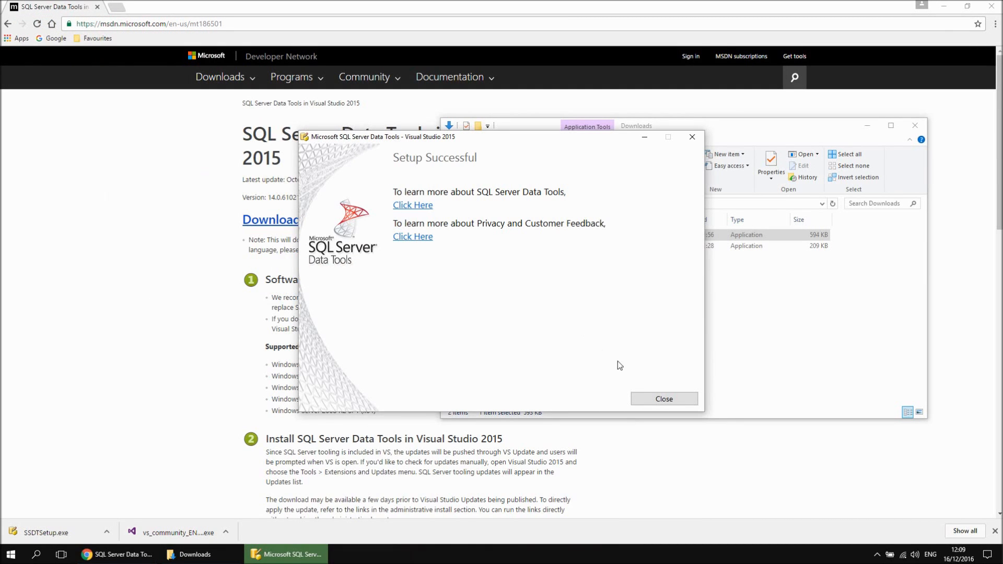
pyautogui.click(659, 399)
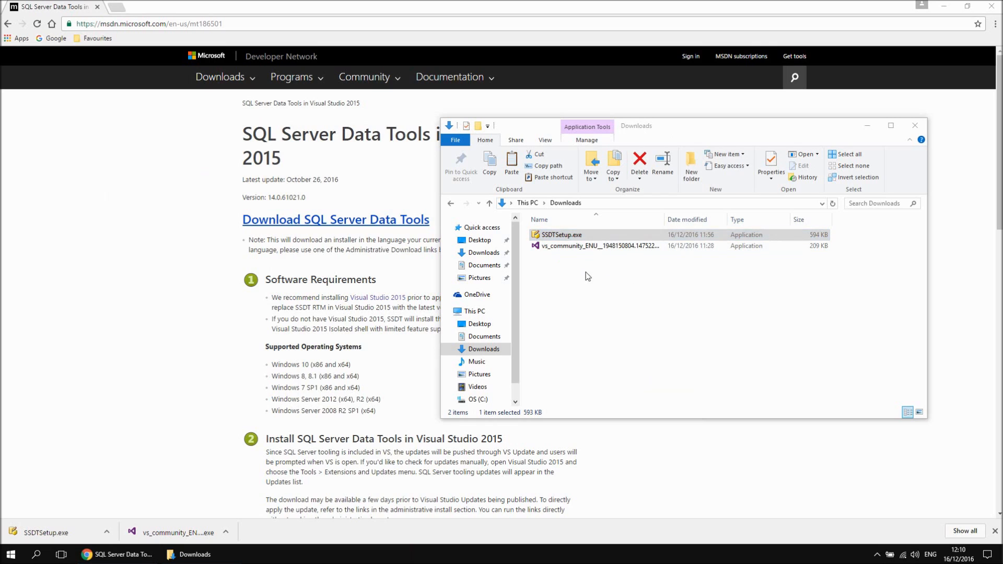
# - Delete both installer files, SSDTSetup.exe and vs_community, from the Downloads folder and close the folder window
pyautogui.moveTo(615, 276); pyautogui.dragTo(548, 237)
pyautogui.click(639, 160)
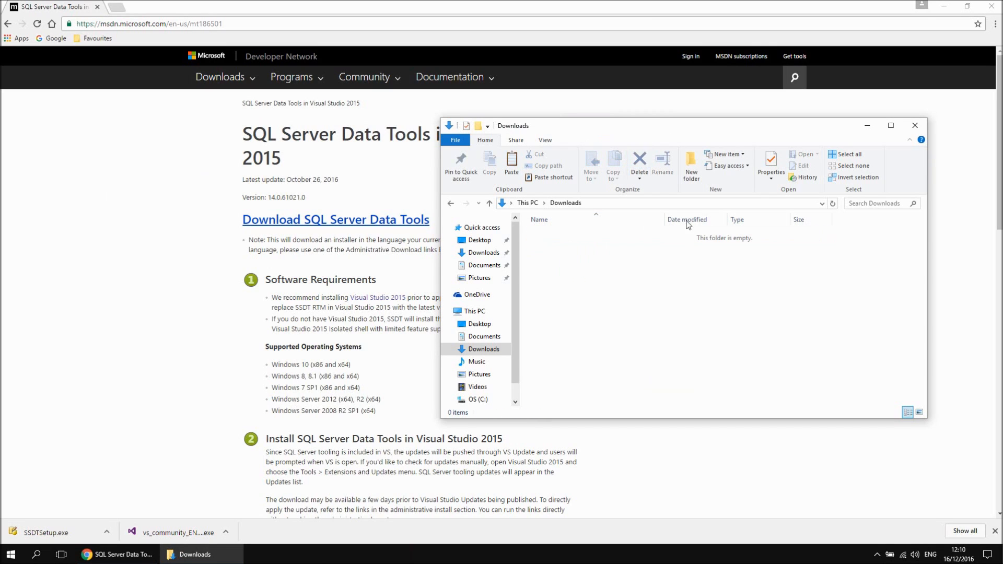
pyautogui.click(915, 127)
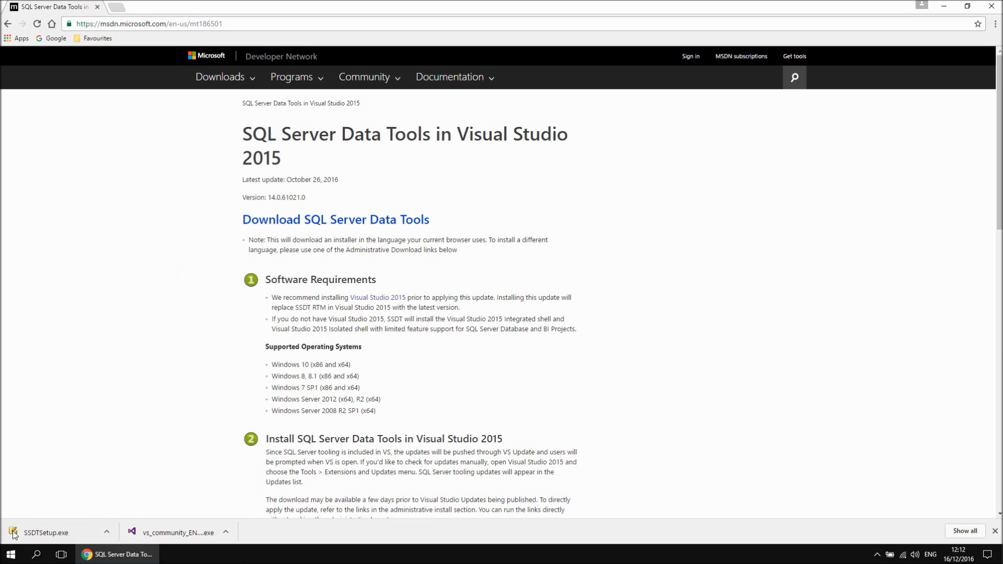
# - Search Windows for "visual st" and launch Visual Studio 2015
pyautogui.click(13, 558)
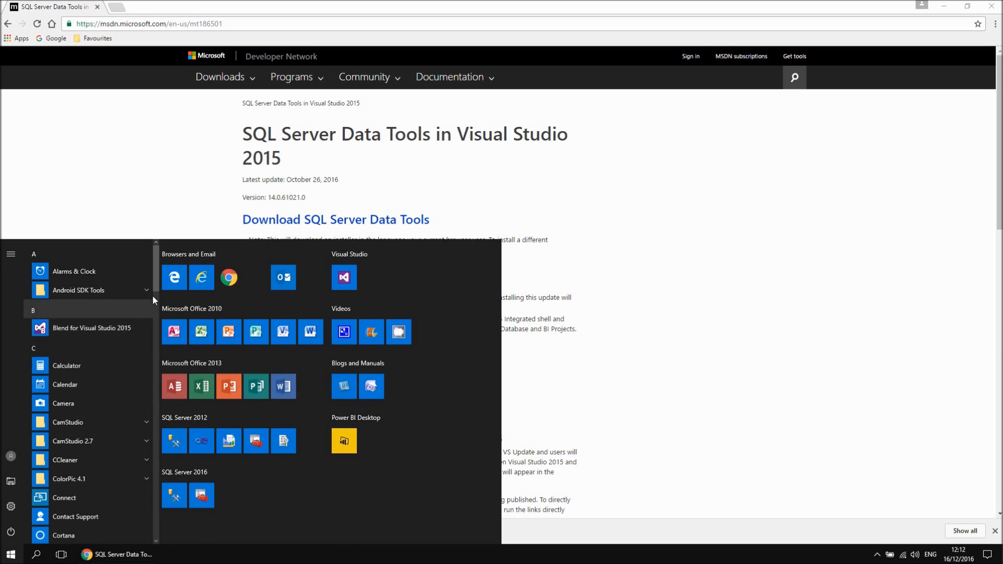
pyautogui.moveTo(155, 273); pyautogui.dragTo(155, 490)
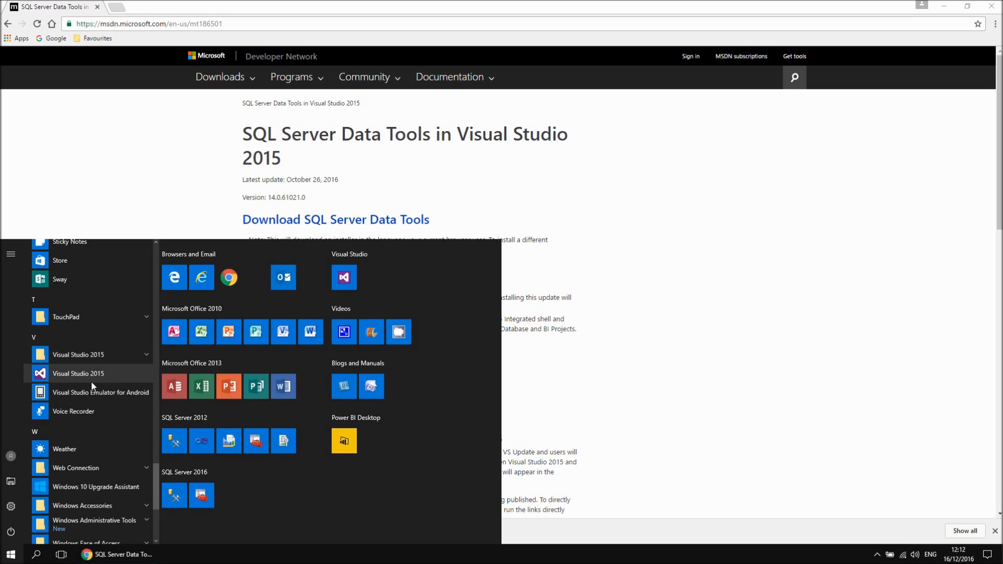
pyautogui.click(37, 556)
pyautogui.write('visual st')
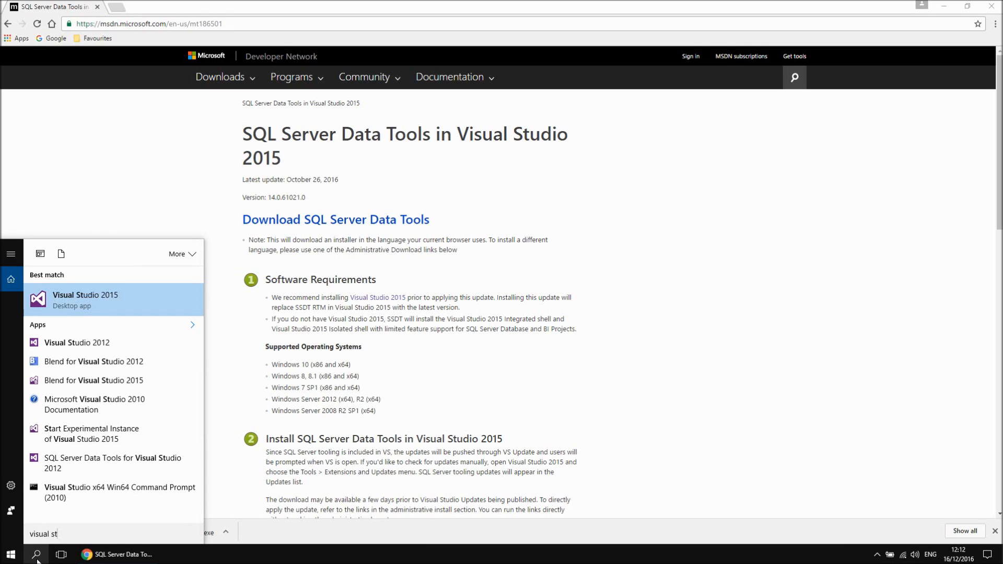
pyautogui.click(87, 297)
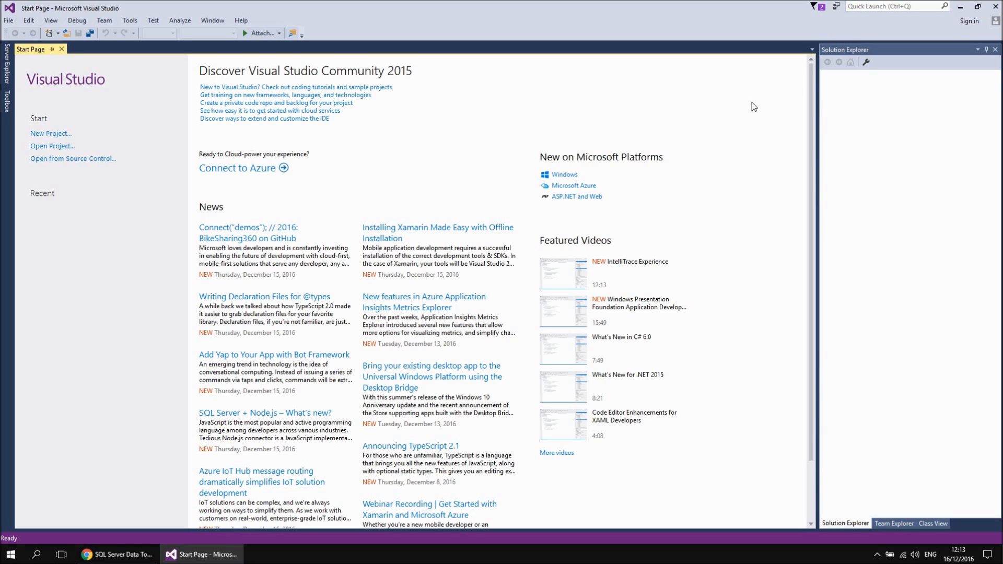
pyautogui.click(967, 23)
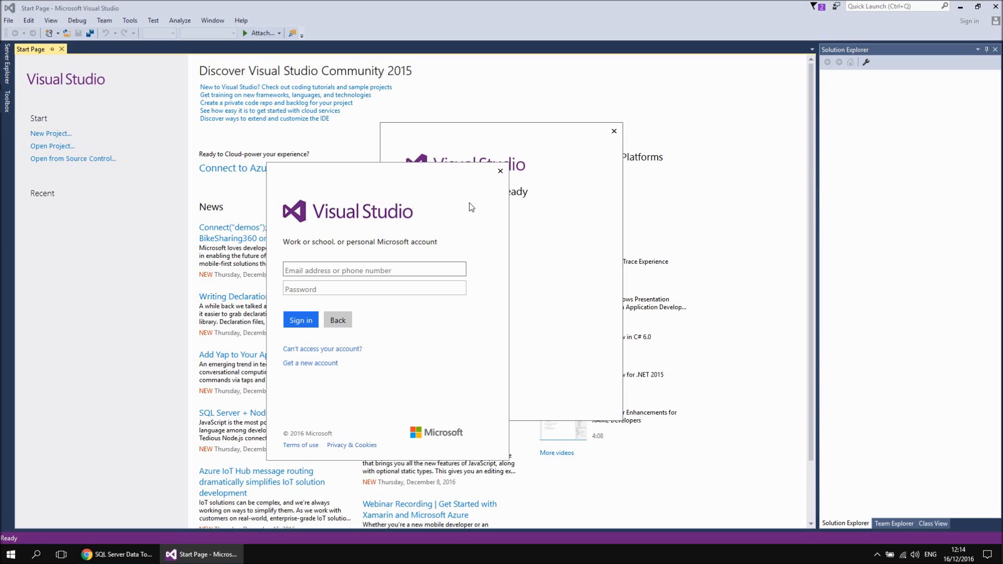
pyautogui.click(500, 171)
pyautogui.click(614, 131)
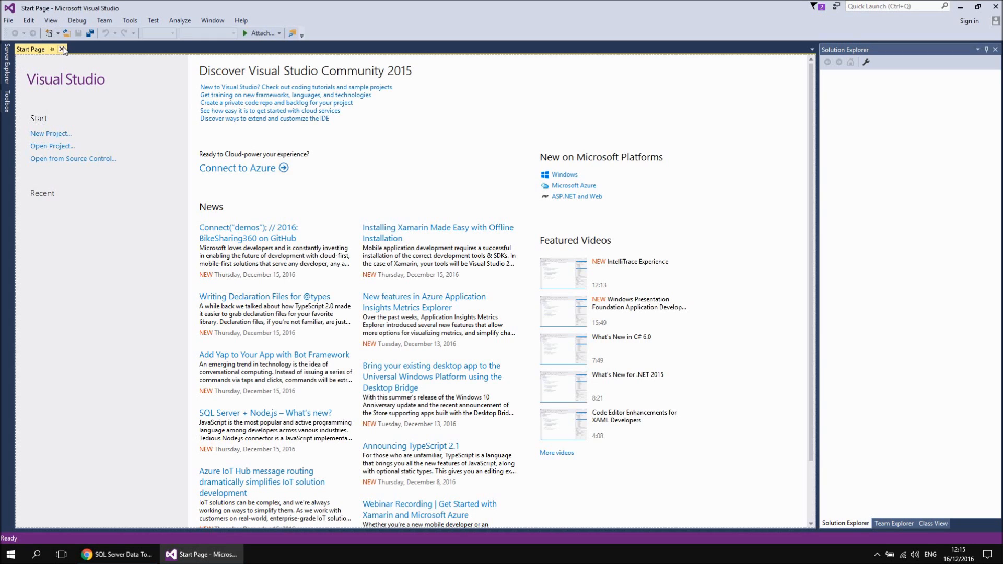
# - Start a new project, review the Analysis Services templates, and choose the Report Server Project template under Business Intelligence
pyautogui.click(8, 21)
pyautogui.moveTo(11, 35)
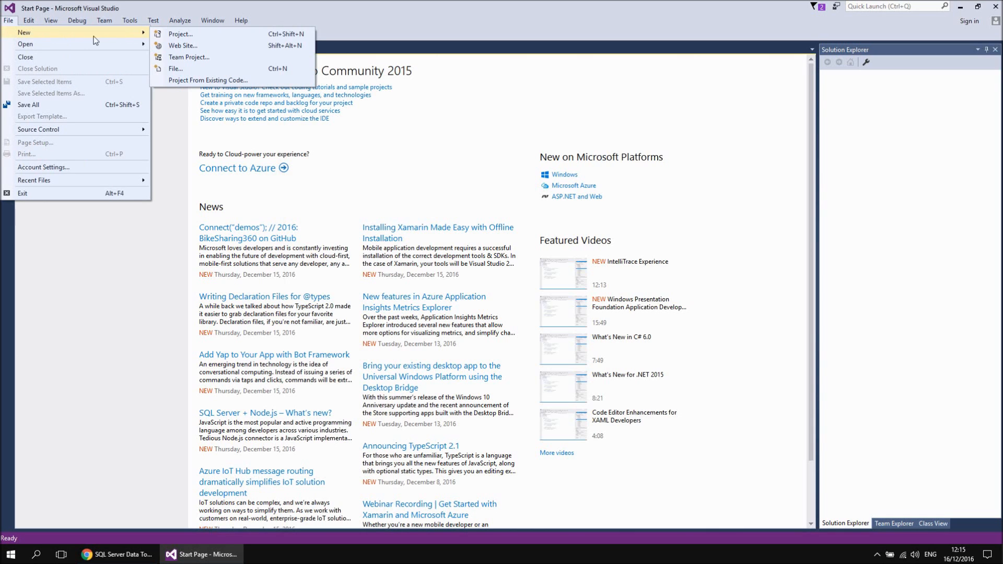
pyautogui.click(171, 35)
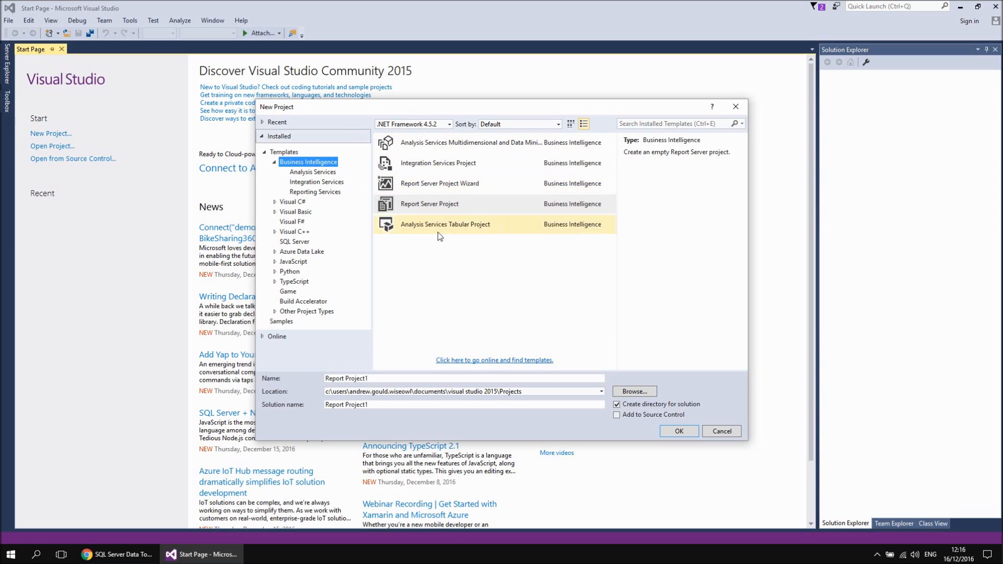
pyautogui.click(313, 172)
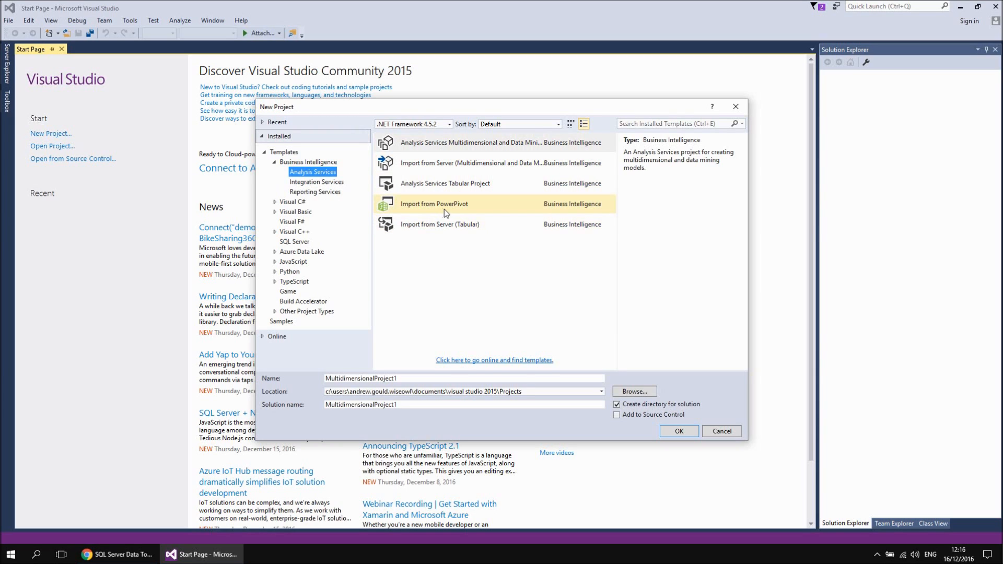
pyautogui.click(297, 166)
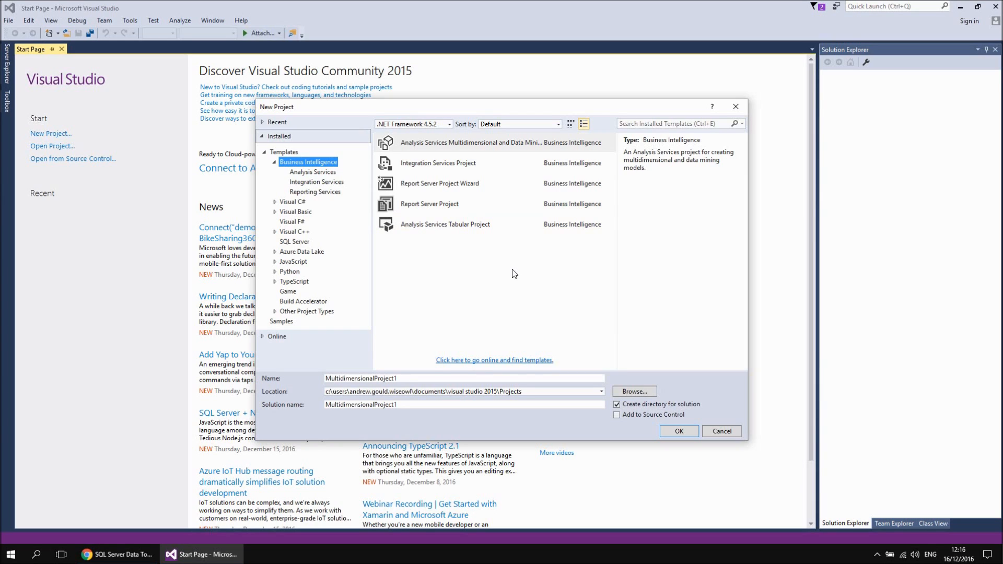
pyautogui.click(452, 209)
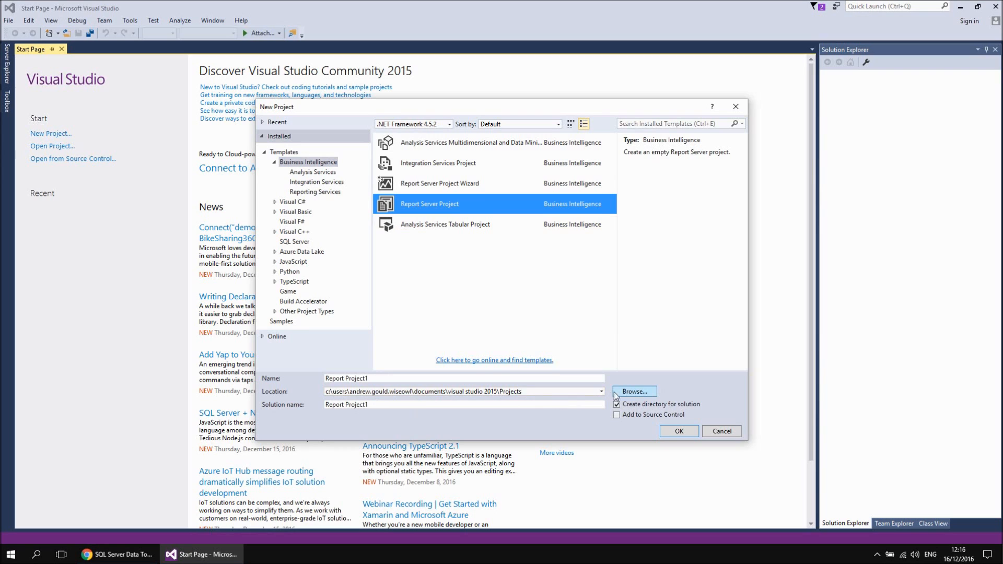
# - Set the project location to the Desktop folder and create the project as Report Project1
pyautogui.click(634, 391)
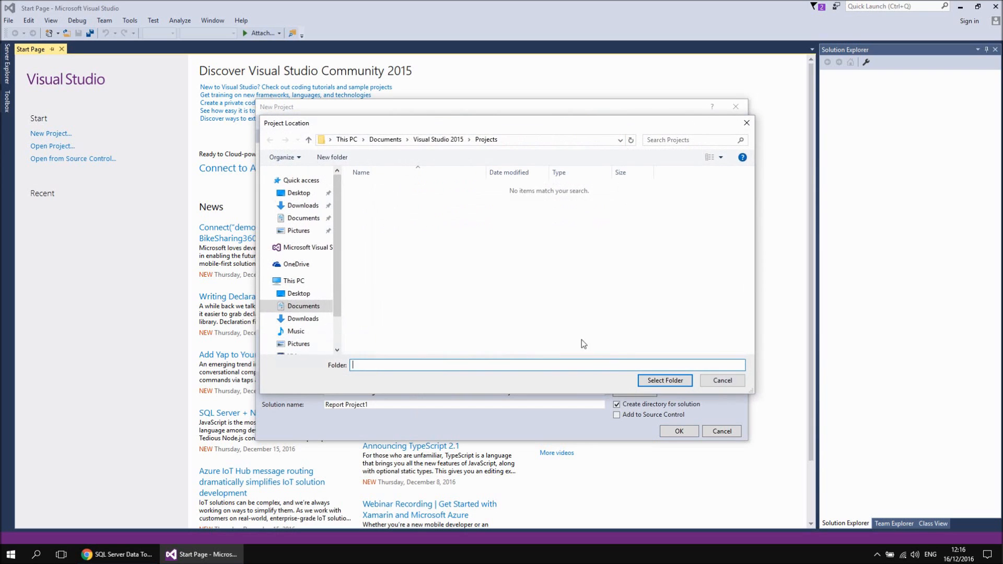
pyautogui.click(306, 294)
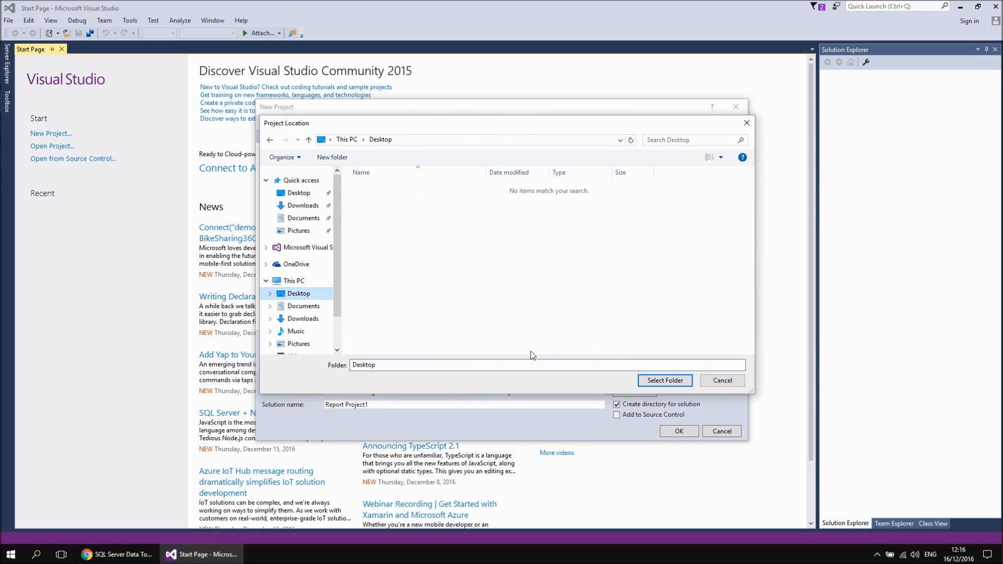
pyautogui.click(662, 381)
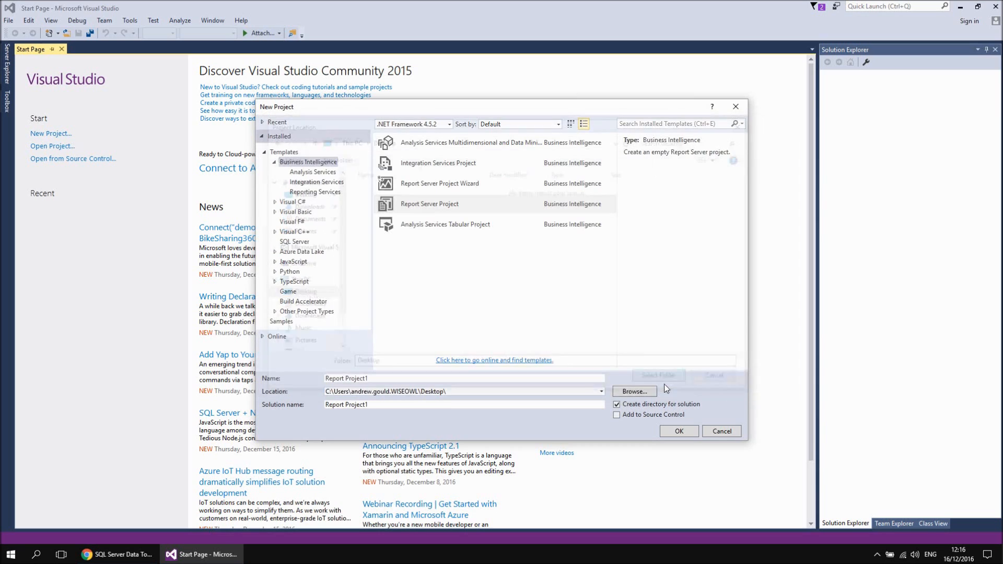
pyautogui.click(679, 432)
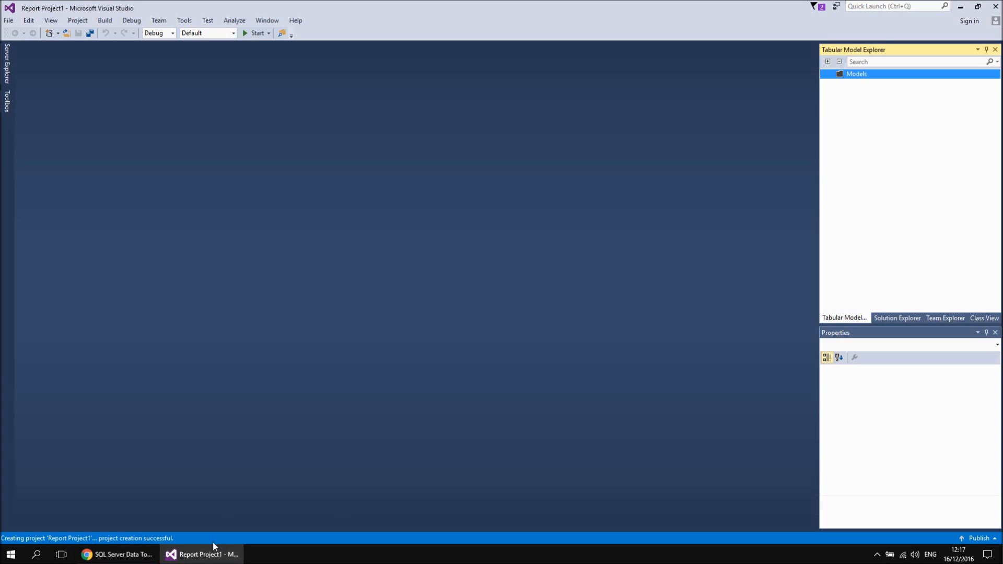
# - Bring Solution Explorer to the front, then close the Properties window and reopen it
pyautogui.click(898, 317)
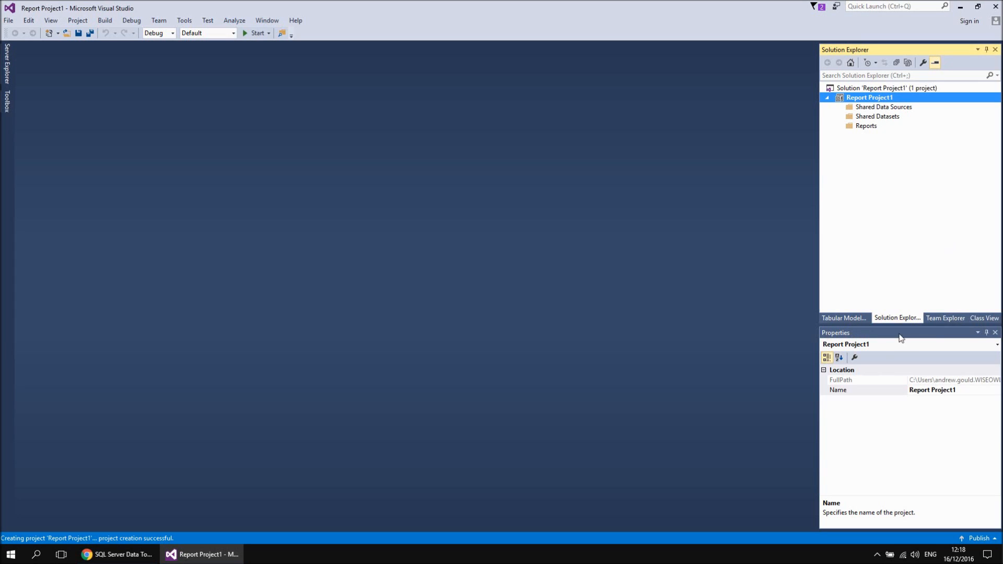
pyautogui.click(994, 333)
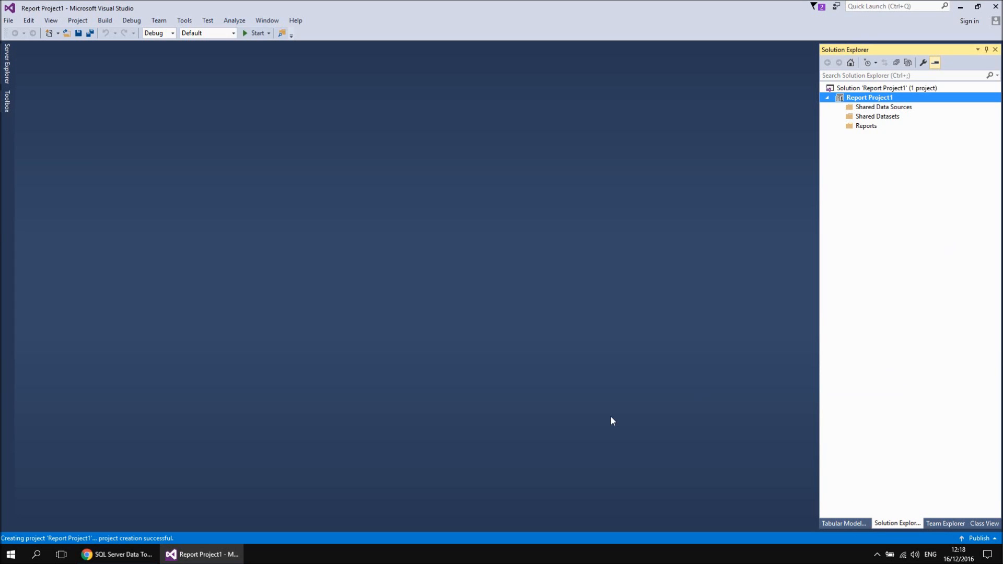
pyautogui.click(52, 21)
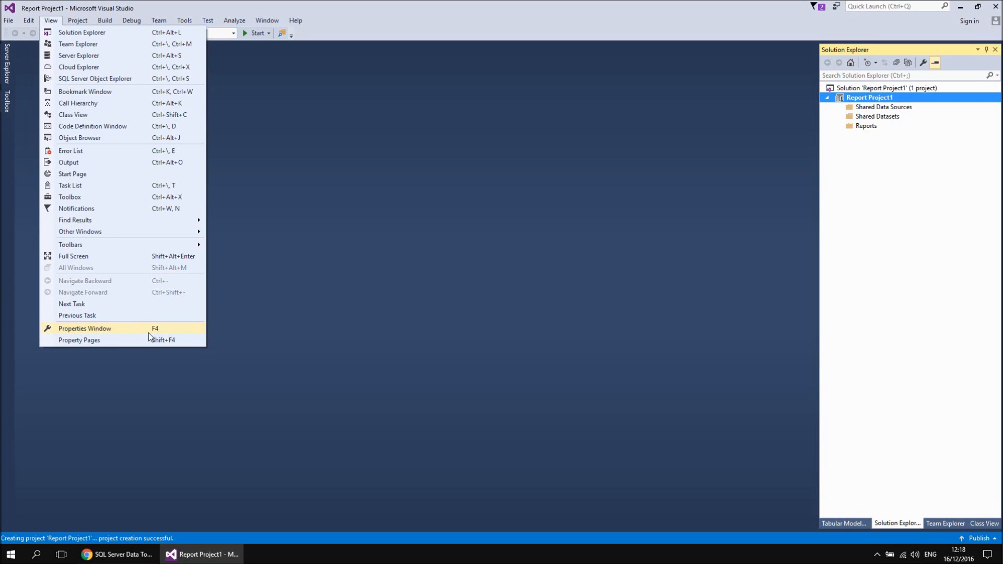
pyautogui.click(109, 329)
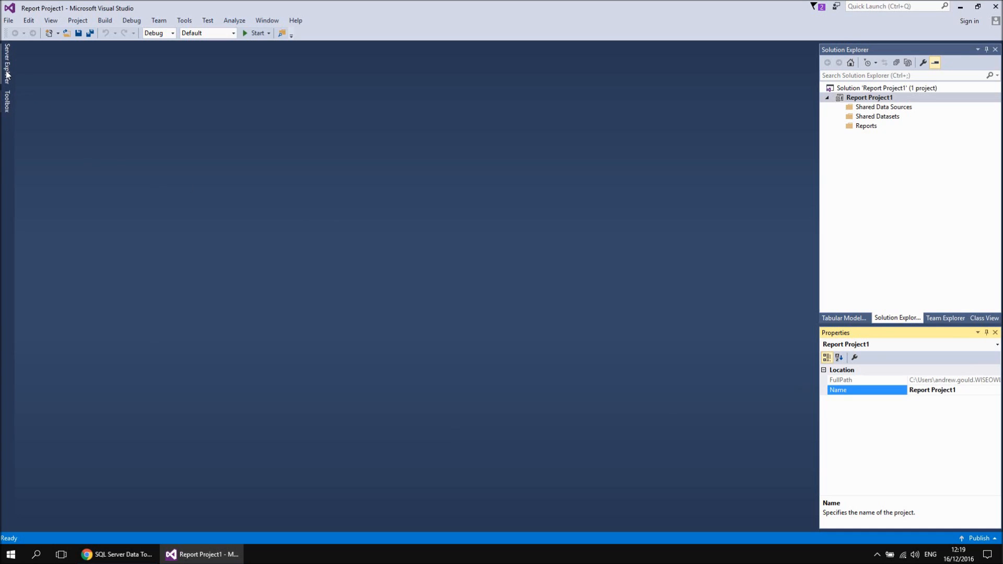
# - Expand the Toolbox, pin it open beside the workspace, and return it to auto-hide
pyautogui.click(7, 103)
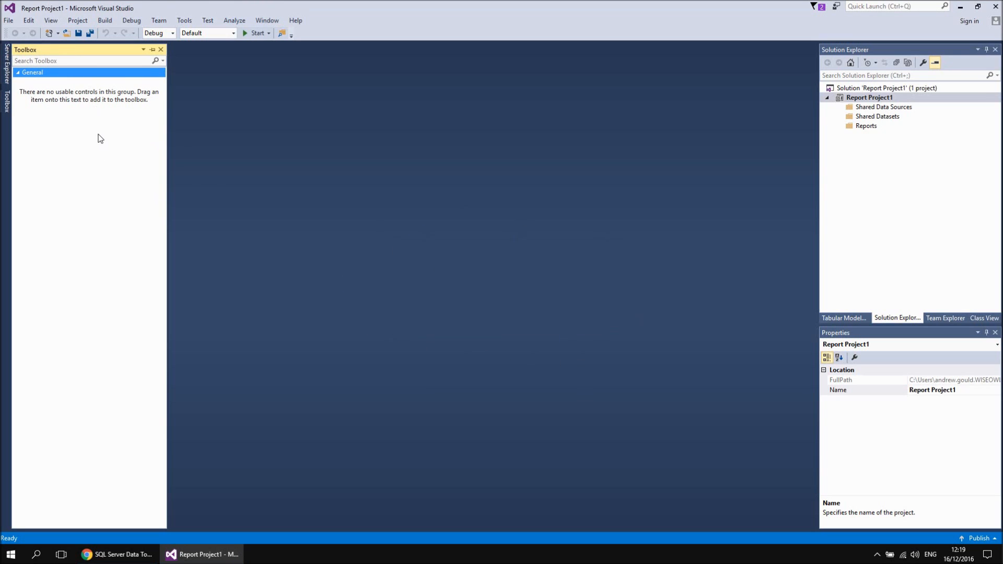
pyautogui.click(868, 207)
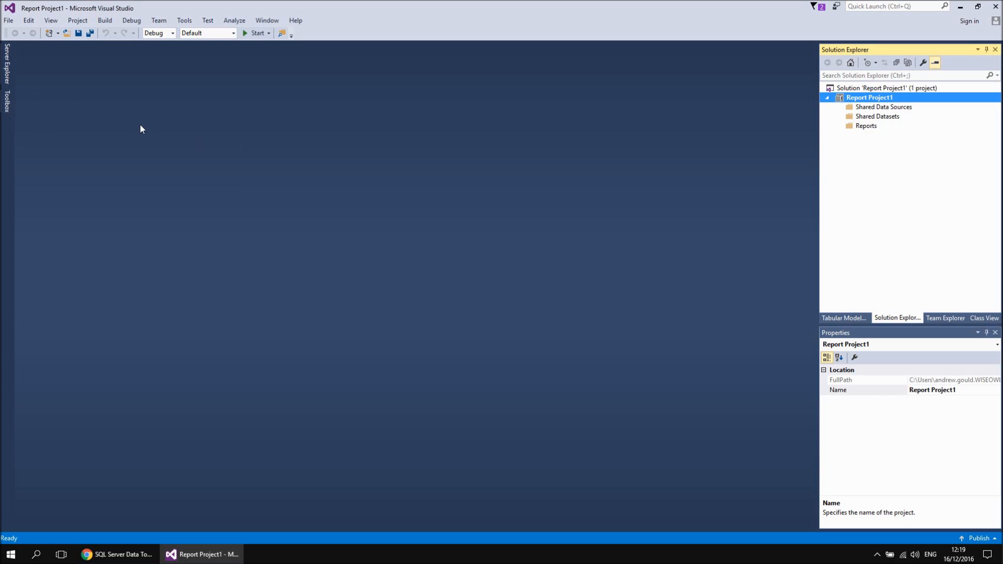
pyautogui.click(7, 107)
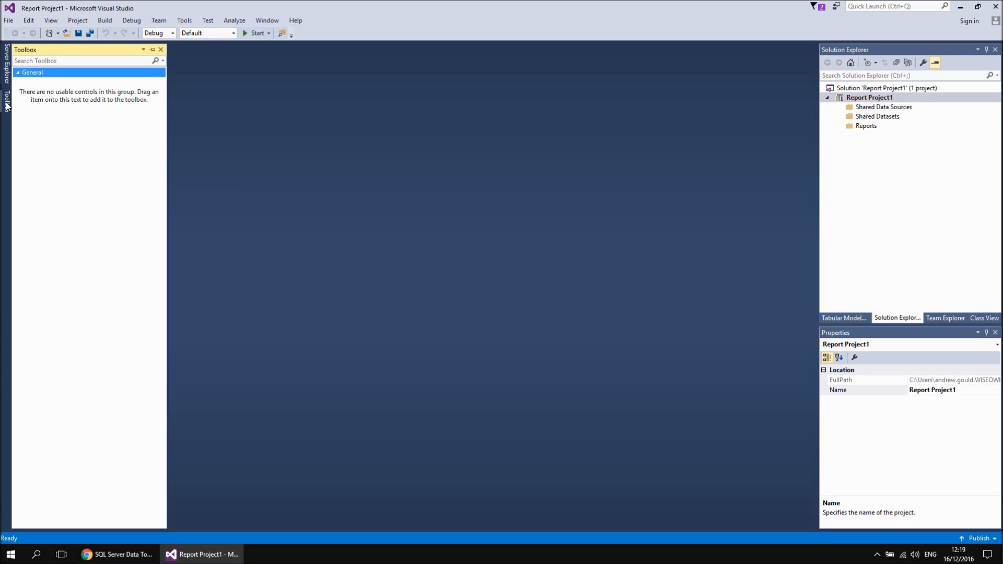
pyautogui.click(152, 51)
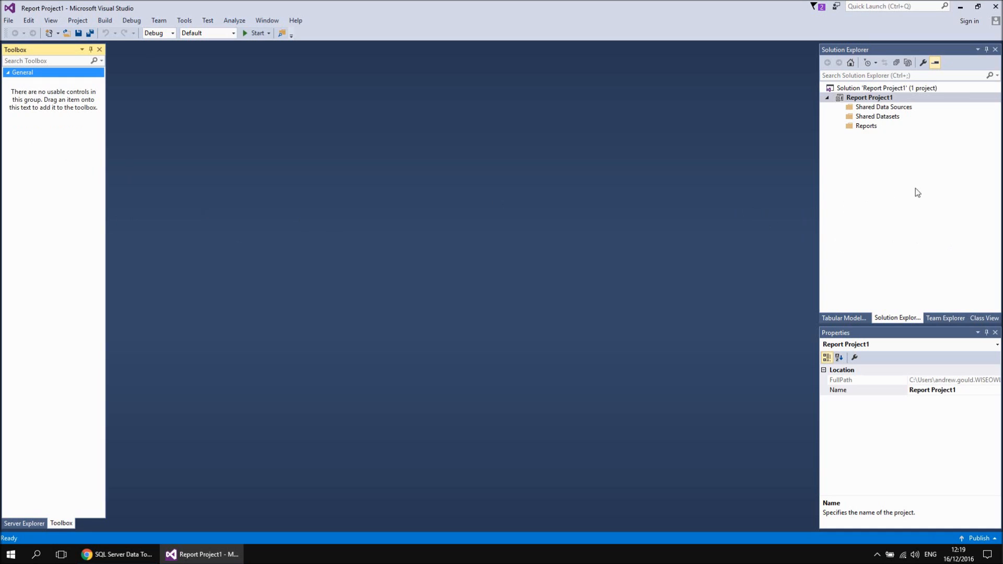
pyautogui.click(925, 205)
pyautogui.click(897, 438)
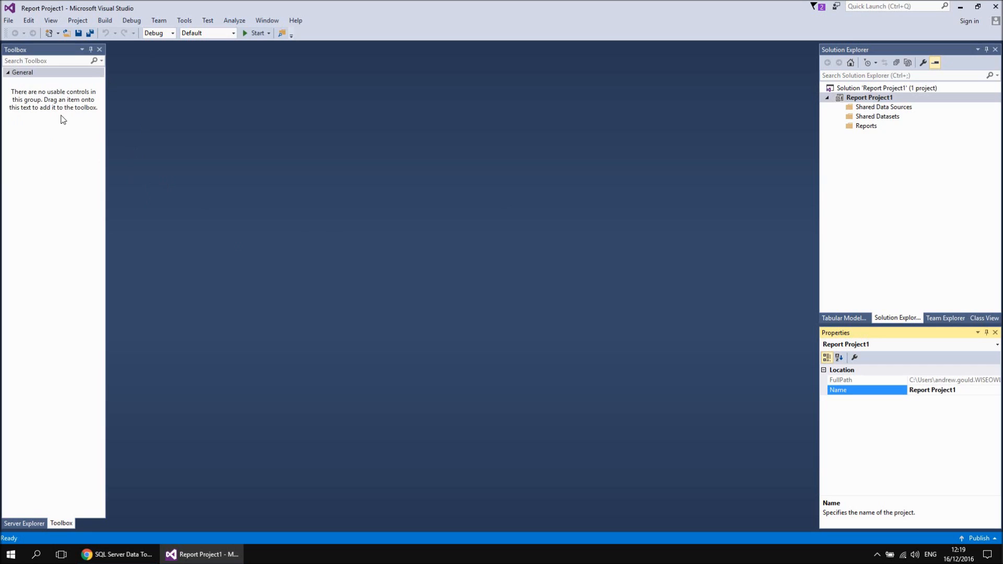
pyautogui.click(91, 50)
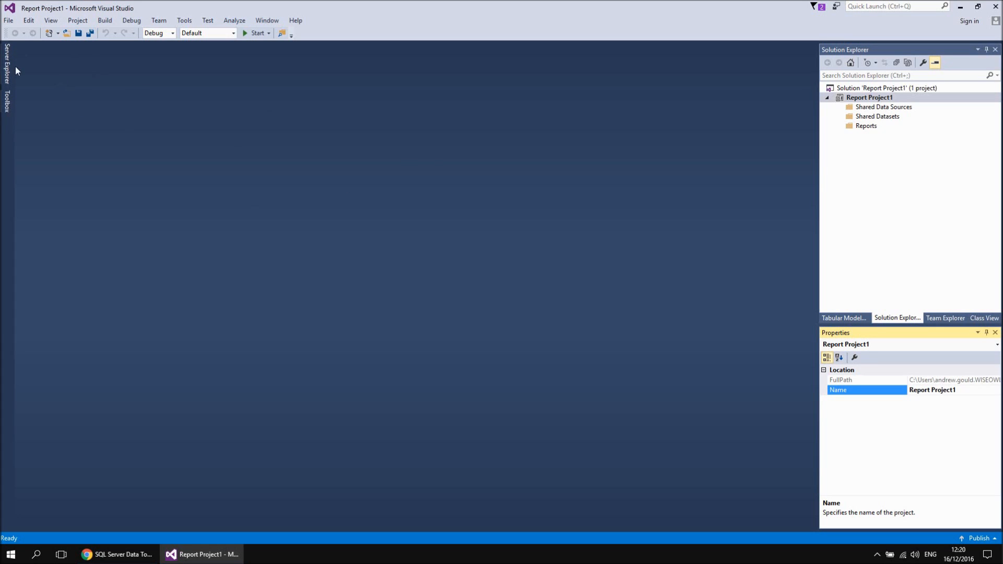
# - Dock the Toolbox as a tab alongside the Properties window, and float the combined group over the workspace
pyautogui.click(6, 106)
pyautogui.moveTo(28, 52)
pyautogui.mouseDown()
pyautogui.moveTo(83, 58)
pyautogui.moveTo(161, 87)
pyautogui.moveTo(176, 86)
pyautogui.moveTo(119, 64)
pyautogui.moveTo(174, 86)
pyautogui.moveTo(174, 77)
pyautogui.moveTo(237, 78)
pyautogui.moveTo(229, 93)
pyautogui.moveTo(302, 106)
pyautogui.moveTo(376, 148)
pyautogui.moveTo(415, 247)
pyautogui.moveTo(510, 61)
pyautogui.moveTo(525, 152)
pyautogui.moveTo(531, 345)
pyautogui.moveTo(510, 493)
pyautogui.moveTo(516, 521)
pyautogui.moveTo(779, 293)
pyautogui.moveTo(838, 263)
pyautogui.moveTo(713, 313)
pyautogui.moveTo(711, 354)
pyautogui.moveTo(751, 384)
pyautogui.moveTo(841, 403)
pyautogui.moveTo(860, 389)
pyautogui.moveTo(910, 427)
pyautogui.mouseUp()
pyautogui.click(859, 522)
pyautogui.click(833, 523)
pyautogui.click(860, 524)
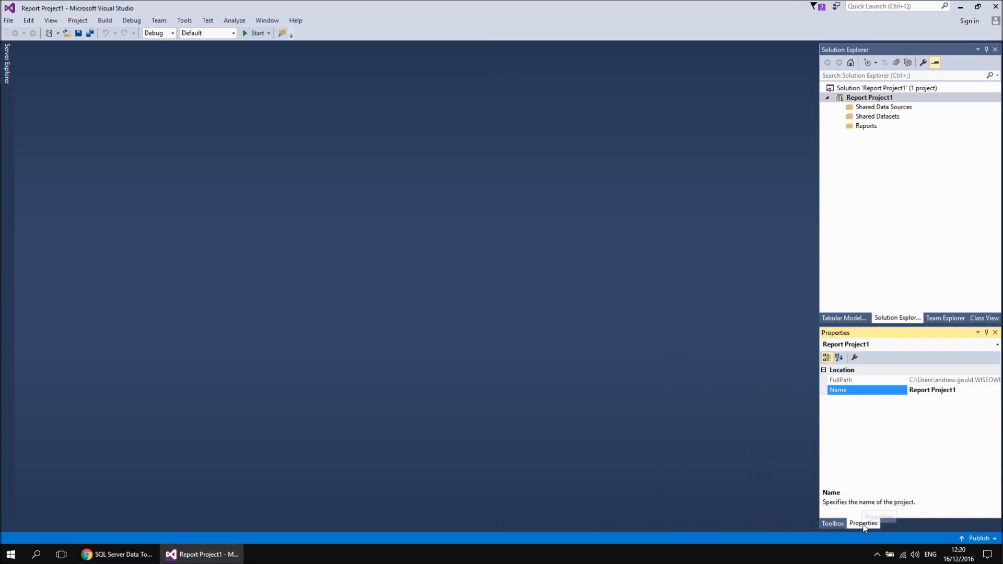
pyautogui.click(833, 523)
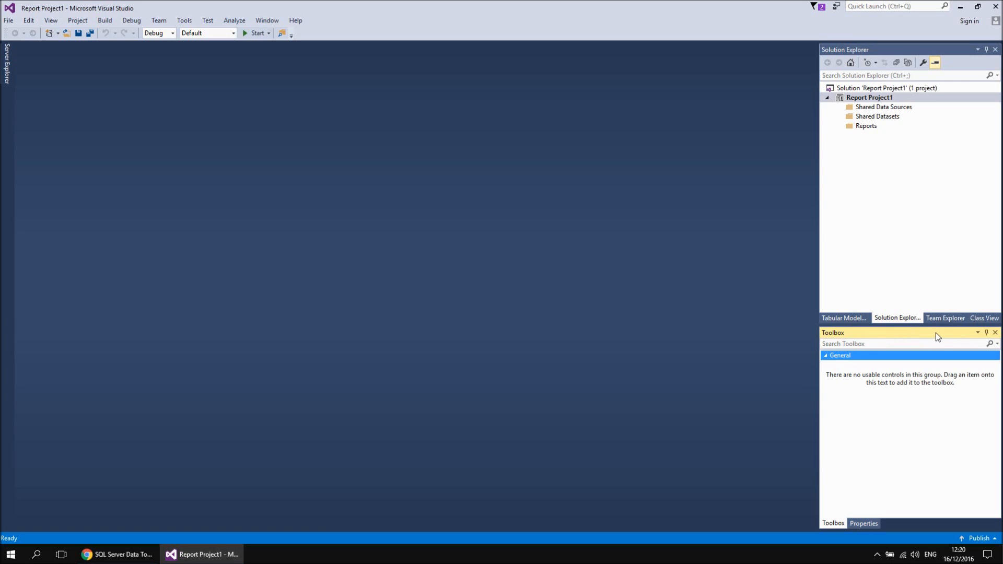
pyautogui.moveTo(935, 334); pyautogui.dragTo(694, 214)
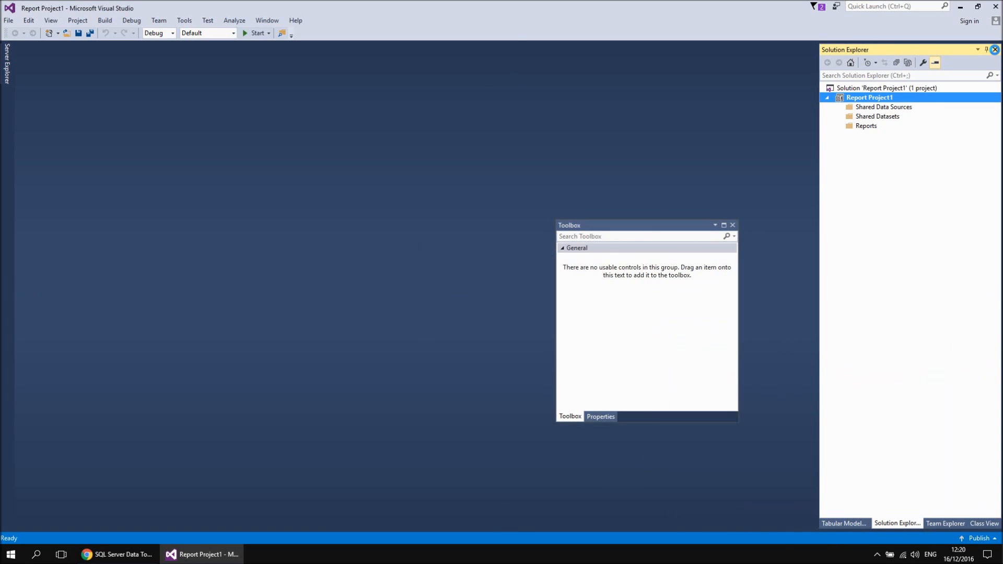
# - Close Solution Explorer and dock the remaining Class View group across the bottom of the workspace
pyautogui.click(994, 49)
pyautogui.click(950, 523)
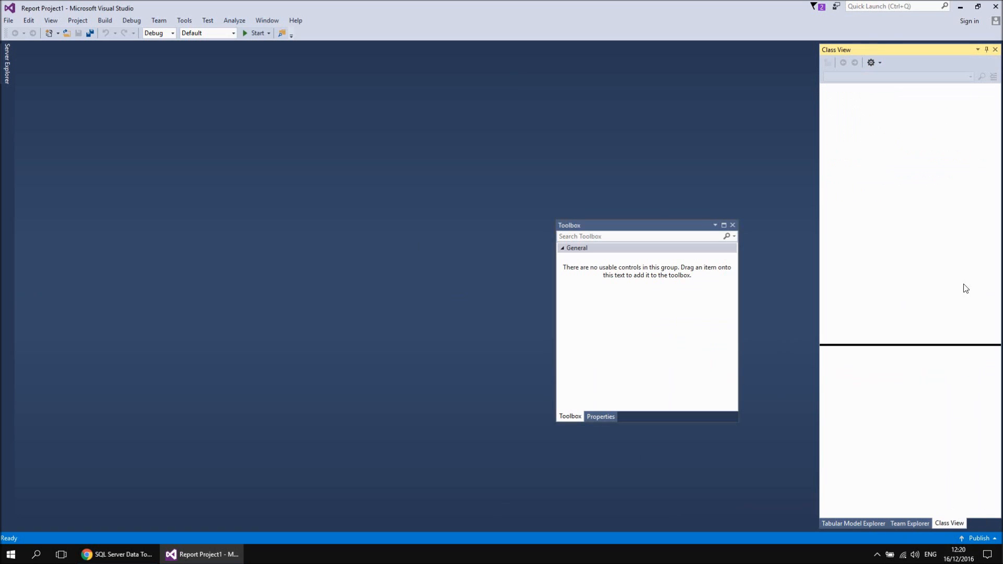
pyautogui.moveTo(892, 50); pyautogui.dragTo(518, 517)
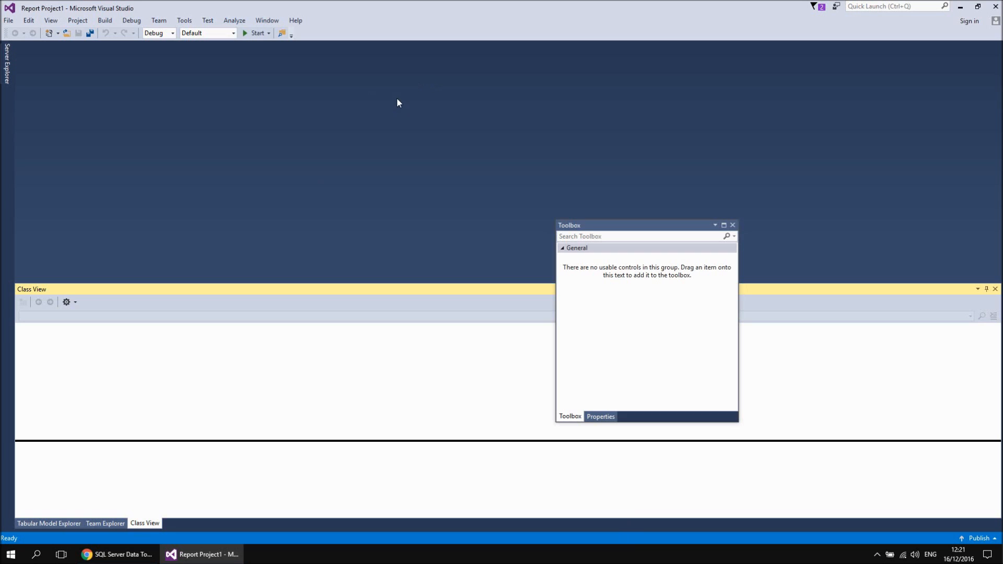
# - Reset the window layout to the environment's default arrangement
pyautogui.click(264, 24)
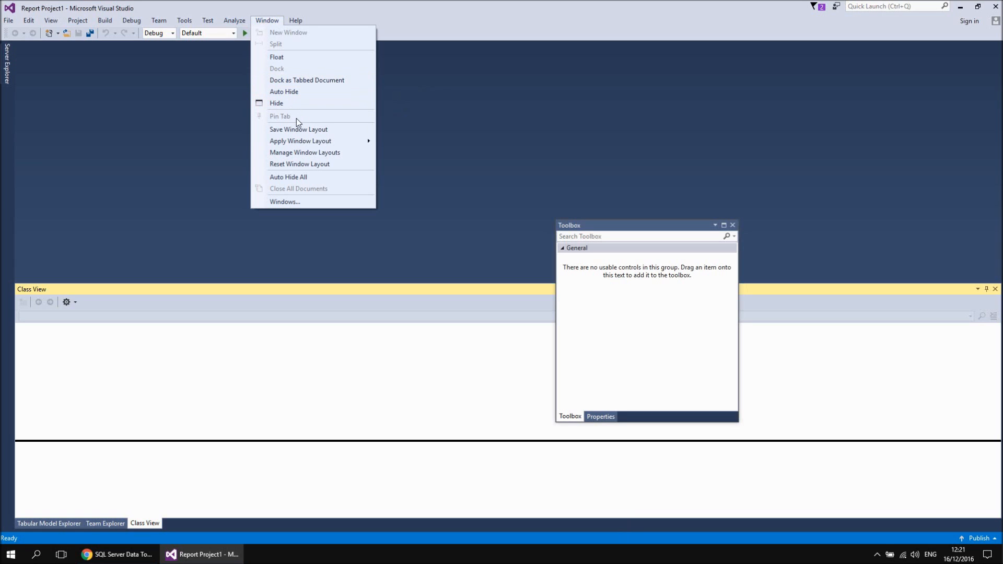
pyautogui.click(297, 165)
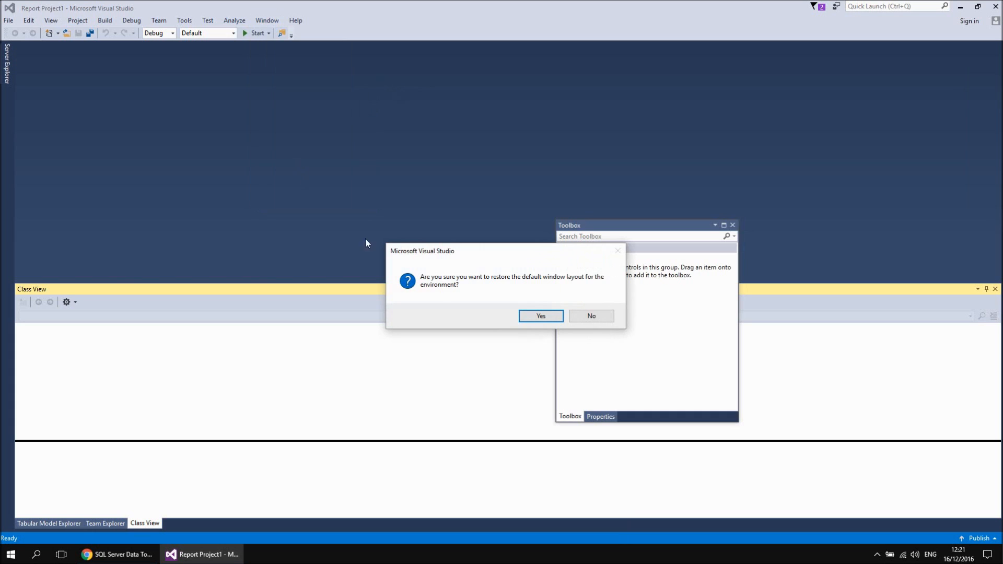
pyautogui.click(540, 316)
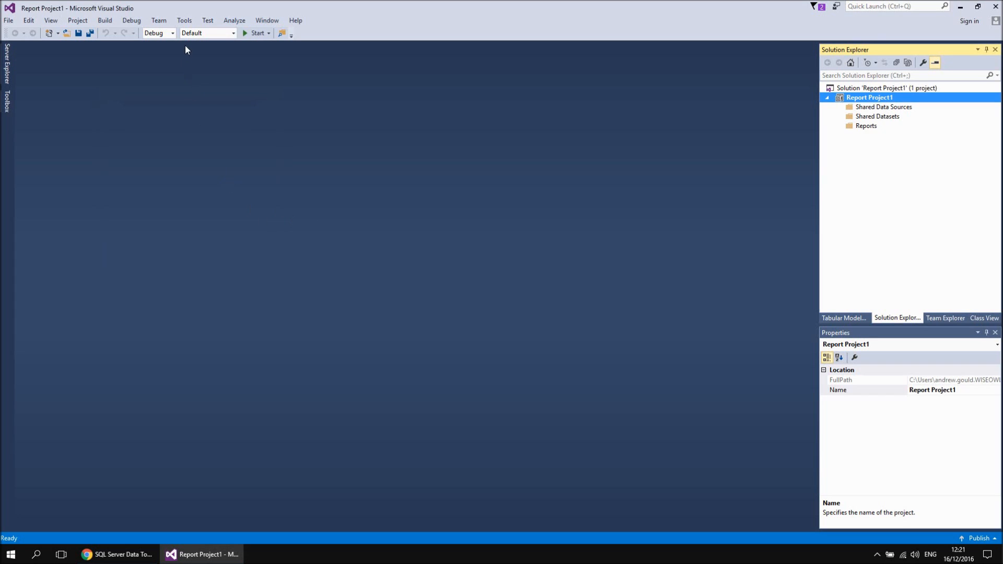
# - Set the environment's color theme to Light in the general options
pyautogui.click(186, 21)
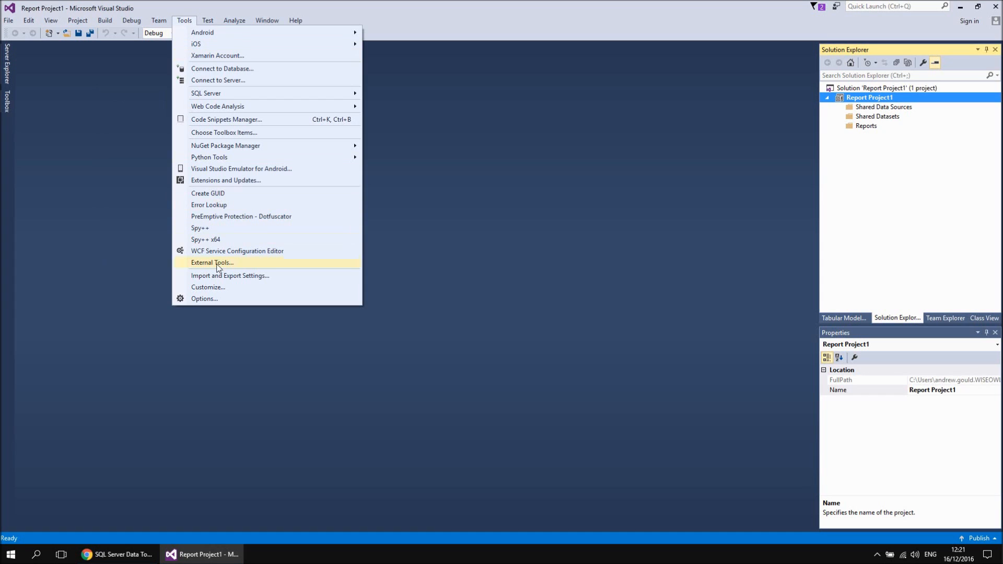
pyautogui.click(201, 299)
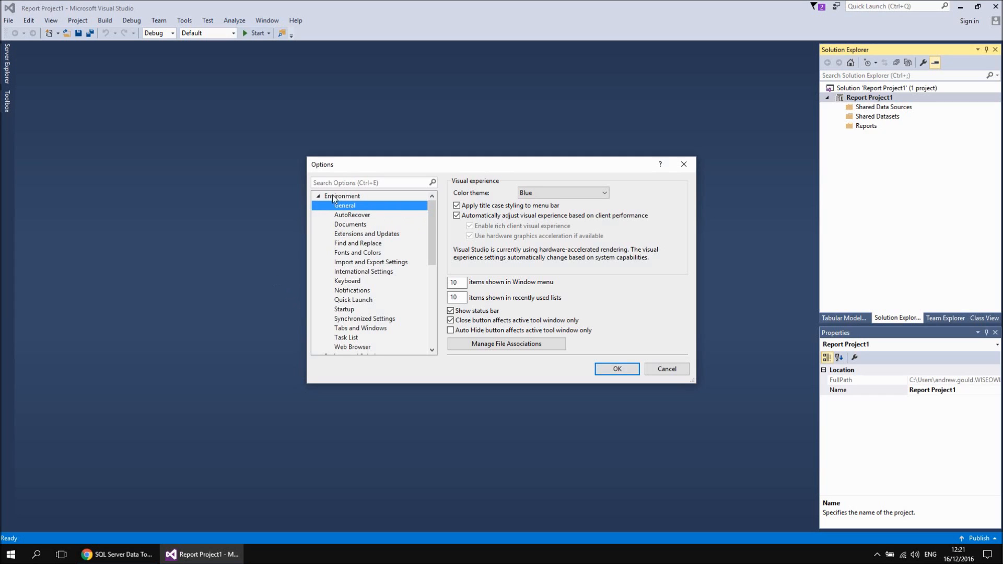
pyautogui.moveTo(432, 221)
pyautogui.mouseDown()
pyautogui.moveTo(437, 304)
pyautogui.moveTo(426, 287)
pyautogui.moveTo(428, 220)
pyautogui.mouseUp()
pyautogui.click(566, 193)
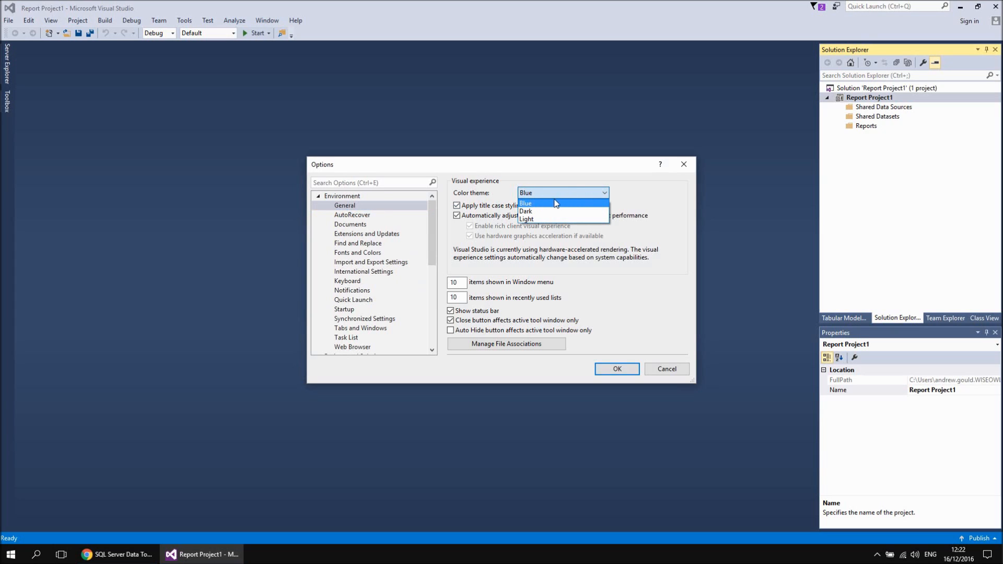
pyautogui.click(530, 219)
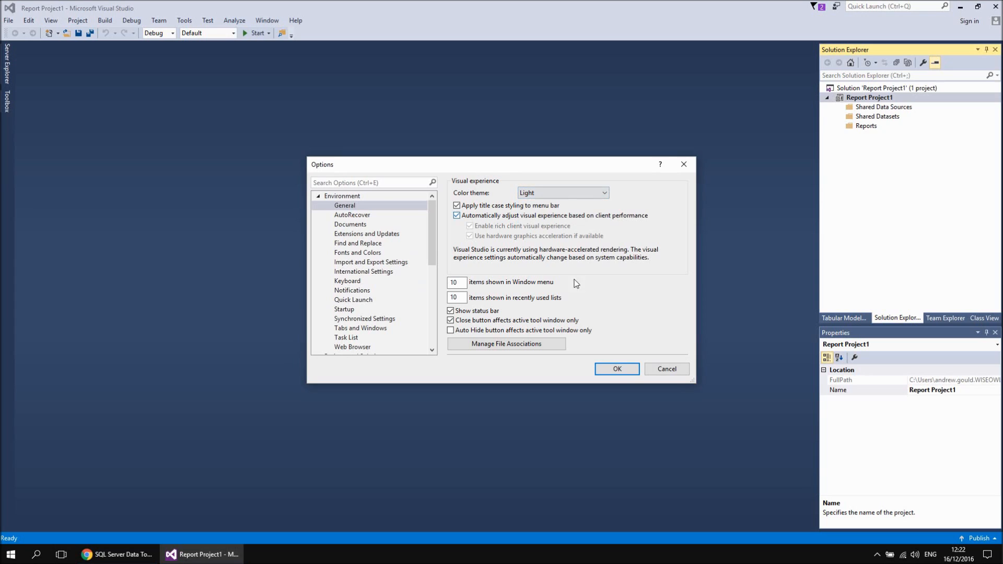
pyautogui.click(613, 369)
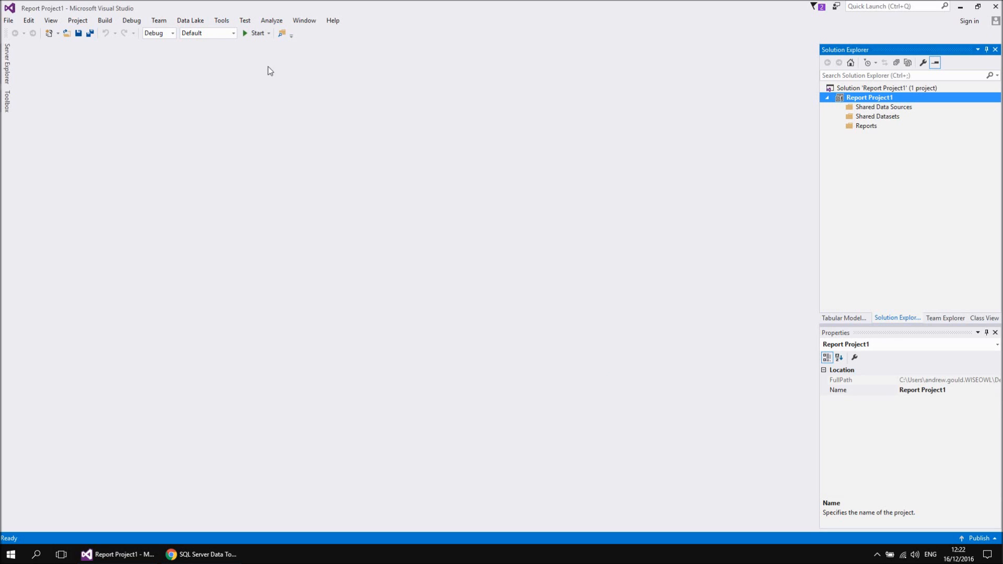
# - Reset all environment settings to the General collection without saving the current settings
pyautogui.click(224, 22)
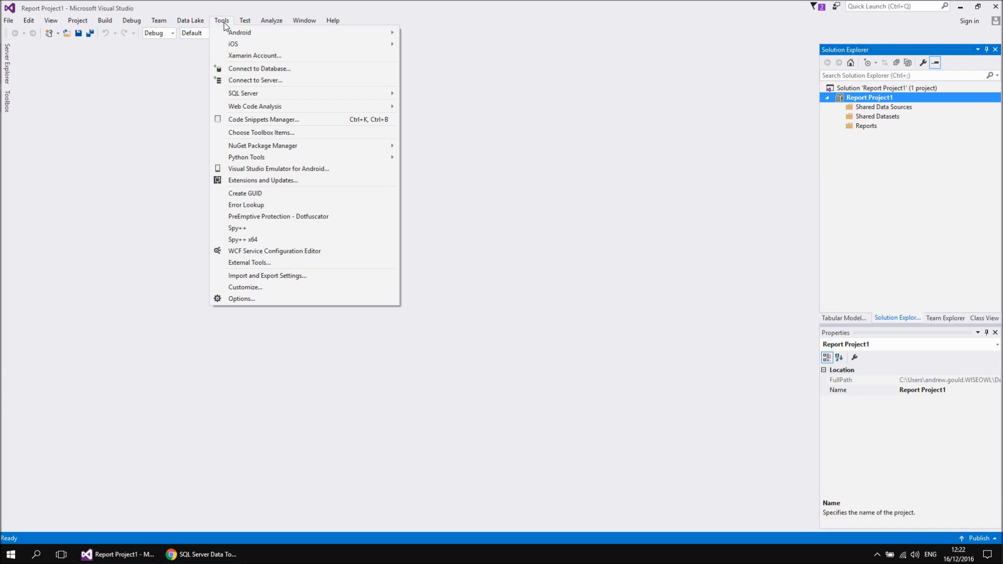
pyautogui.click(272, 277)
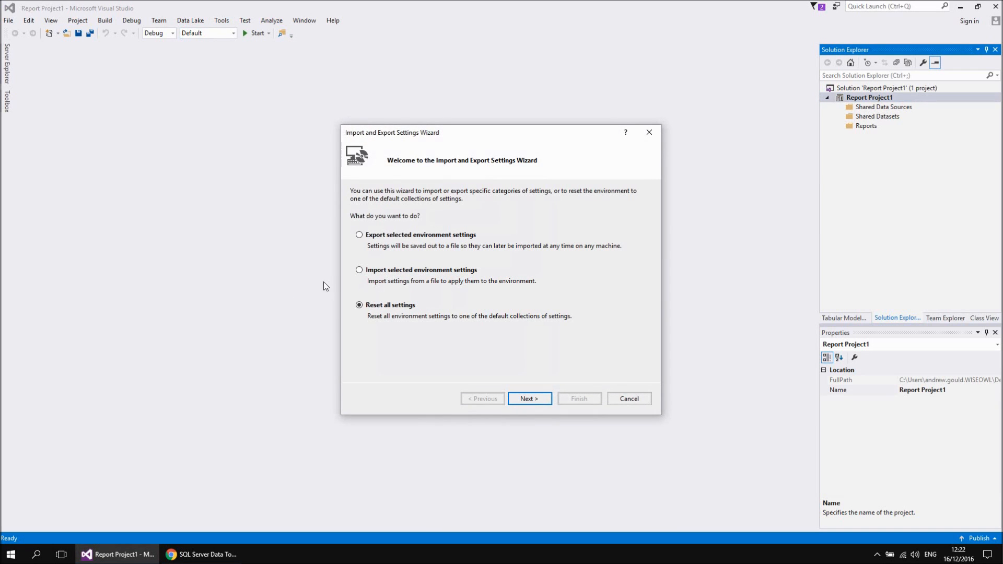
pyautogui.click(529, 399)
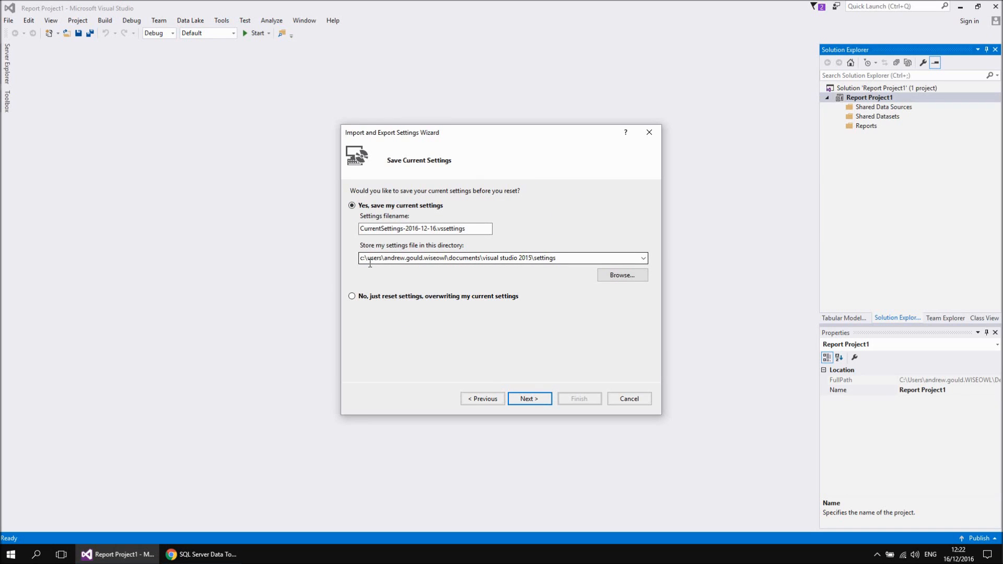
pyautogui.click(351, 296)
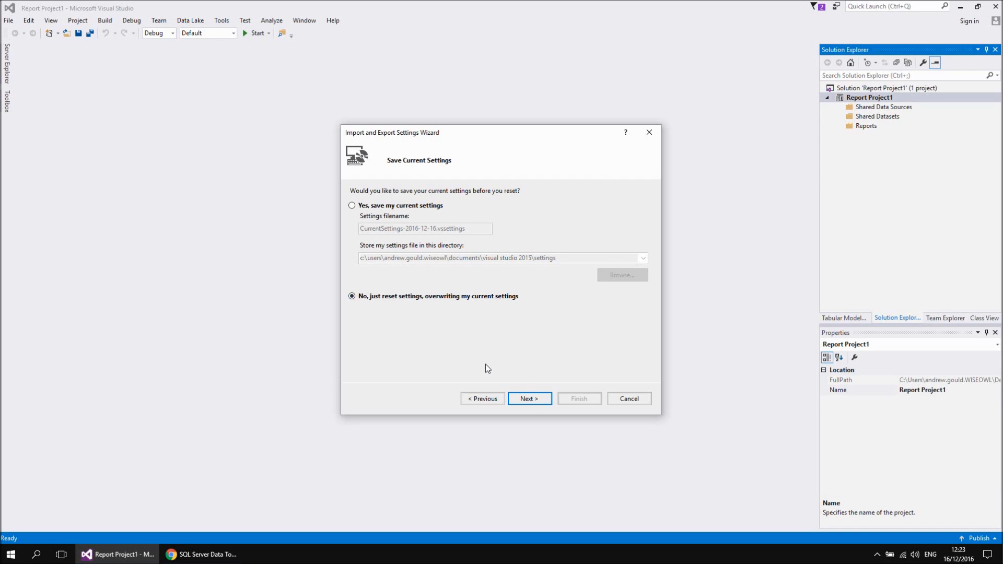
pyautogui.click(529, 398)
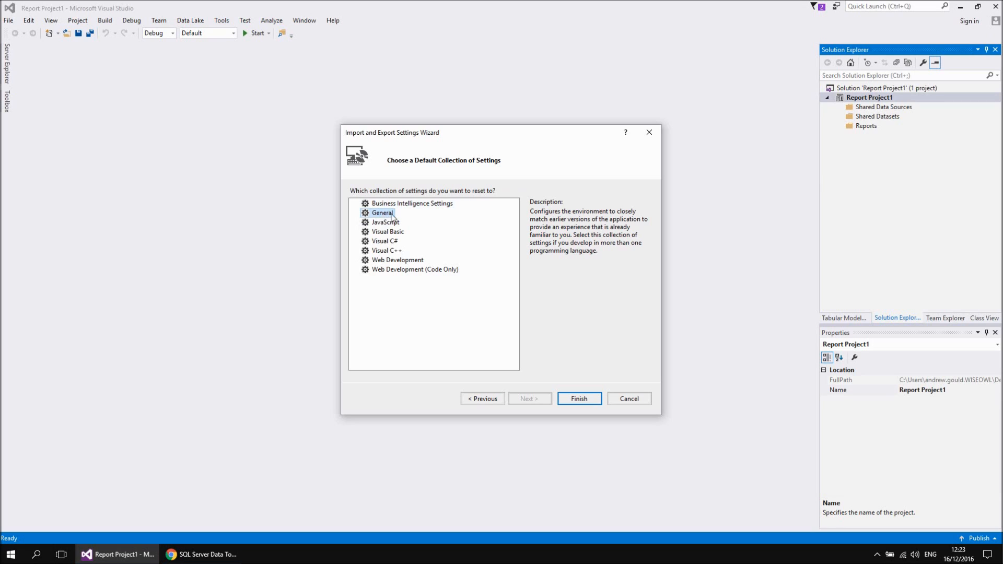
pyautogui.click(580, 398)
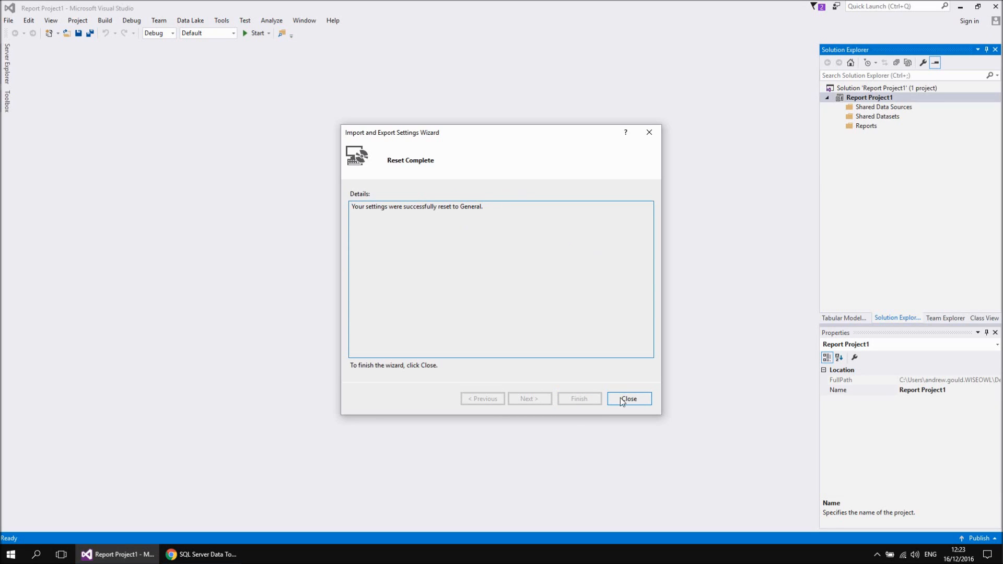
pyautogui.click(630, 399)
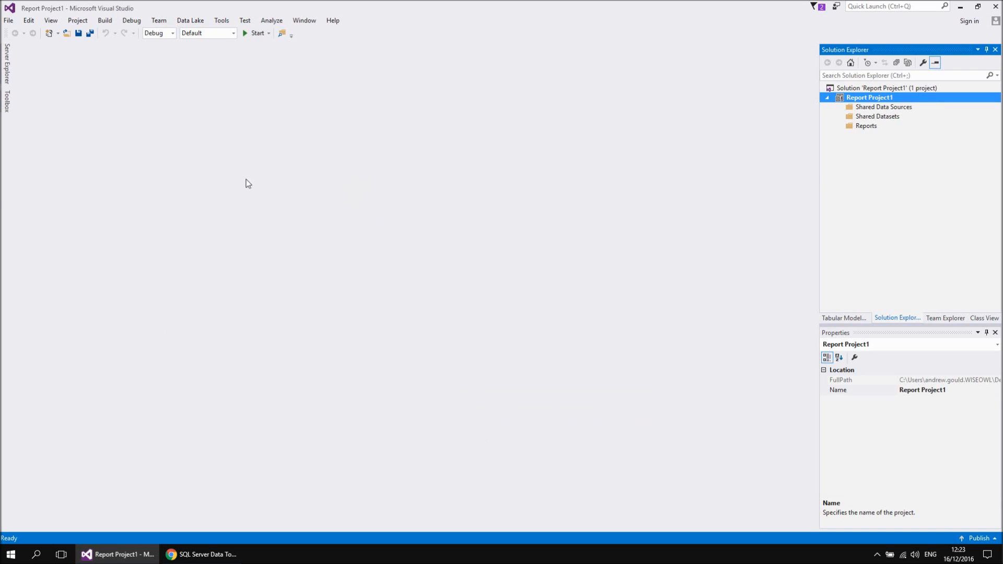
# - Set the environment's color theme to Blue in the general options
pyautogui.click(223, 23)
pyautogui.click(245, 300)
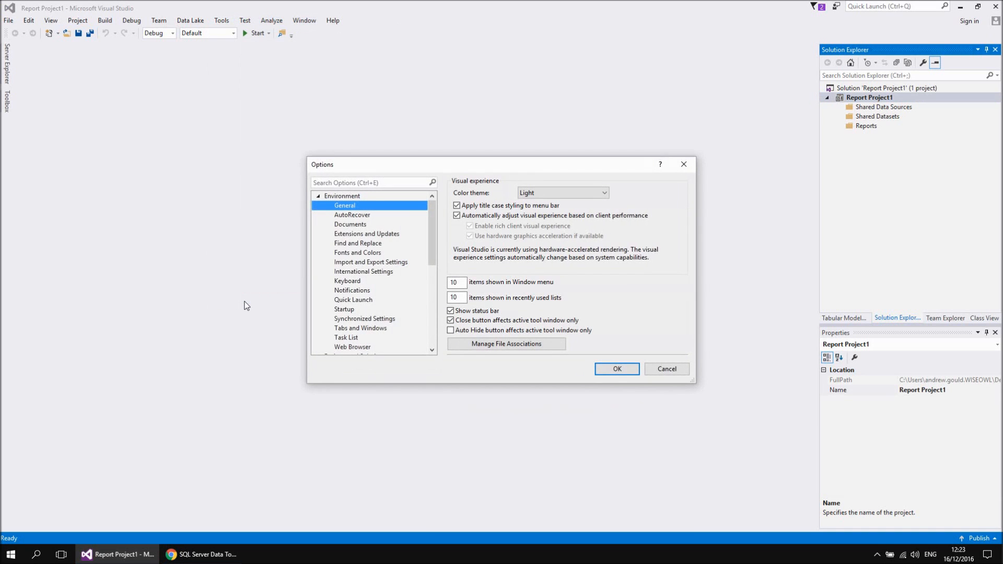
pyautogui.click(560, 193)
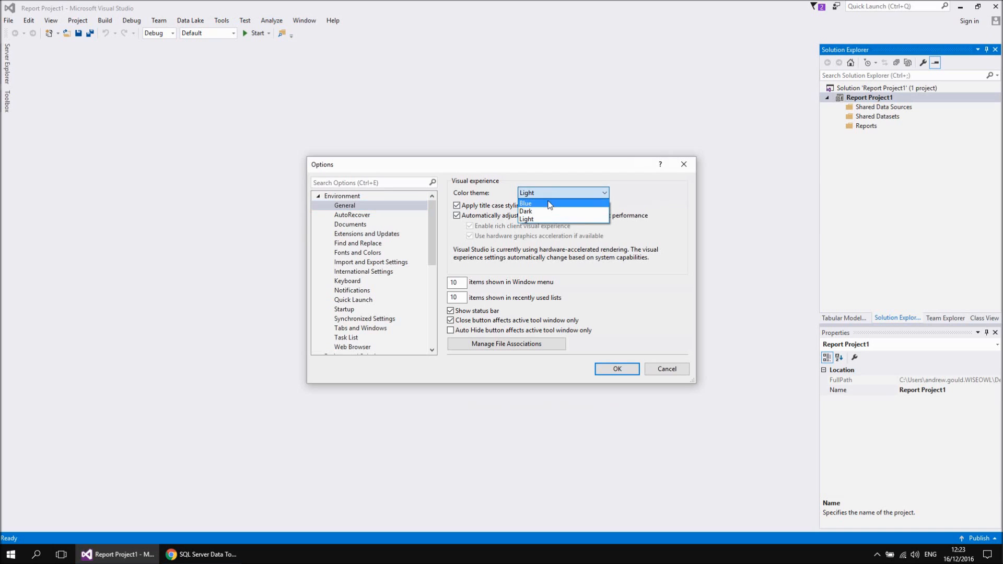
pyautogui.click(534, 206)
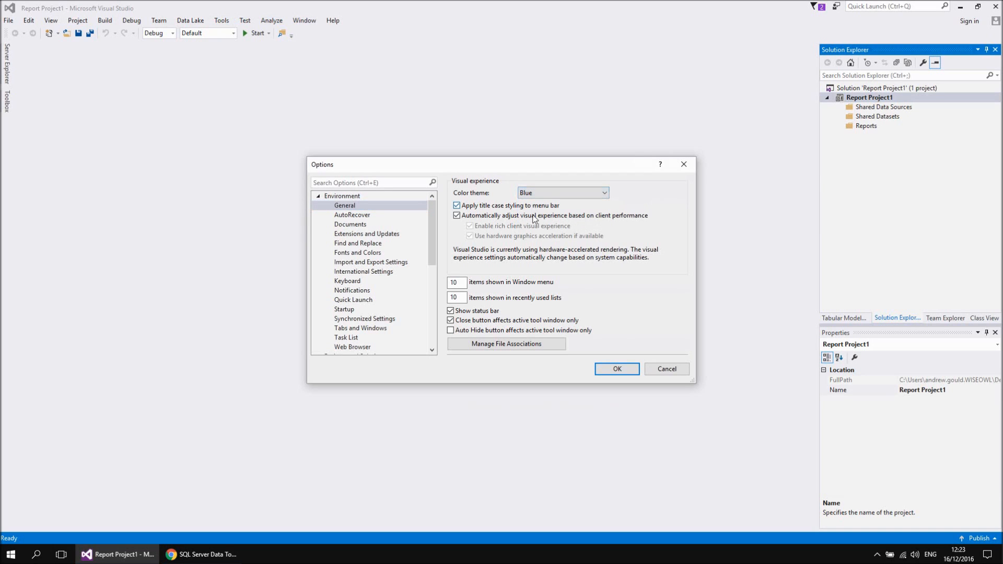
pyautogui.click(614, 369)
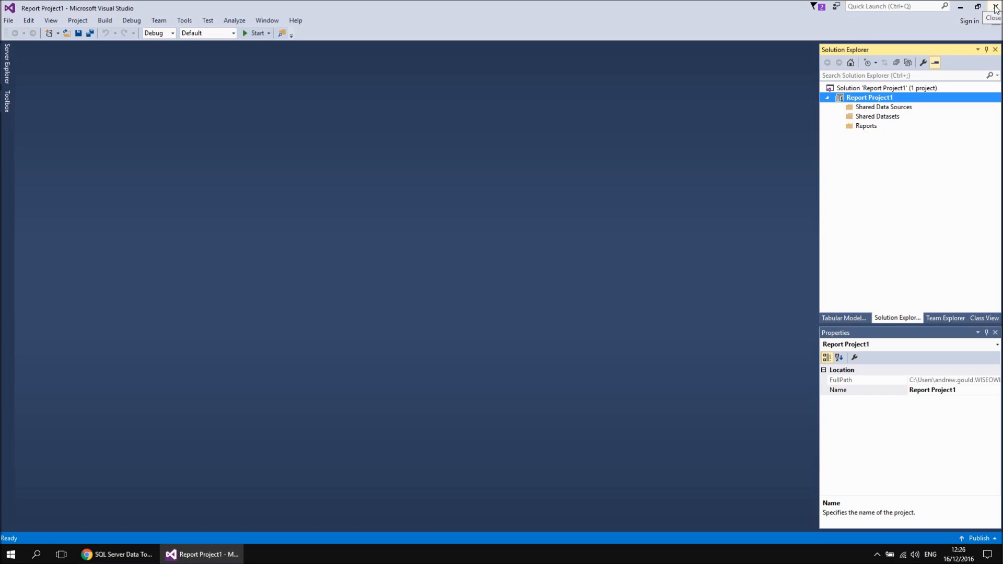
# - Close the current solution and reopen Report Project1.sln from the Report Project1 folder on the Desktop
pyautogui.click(9, 21)
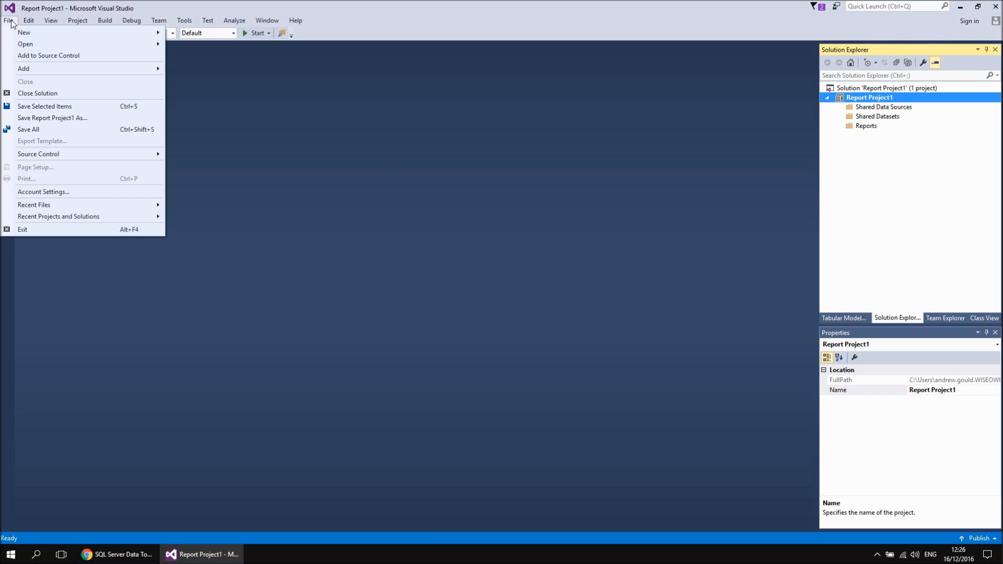
pyautogui.click(45, 94)
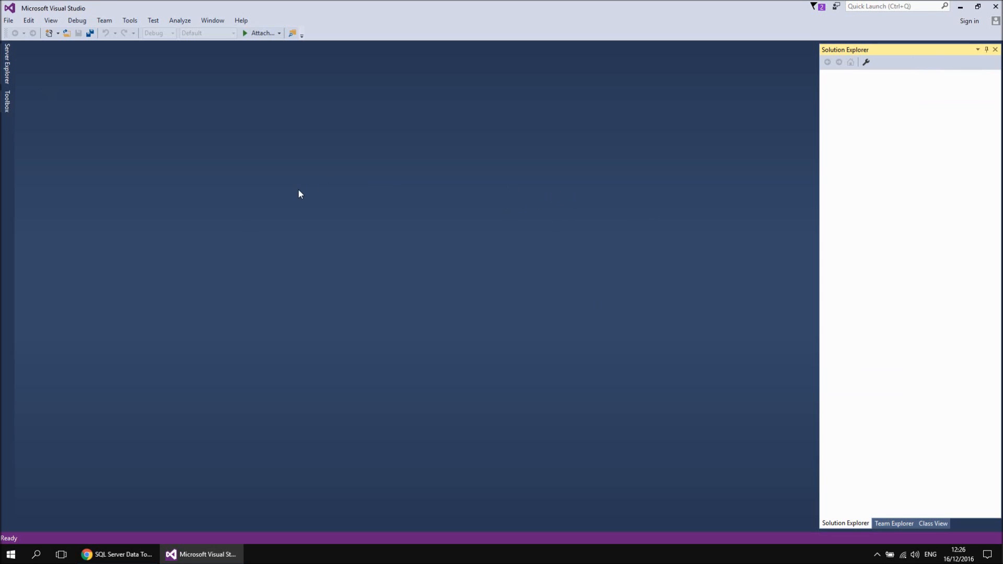
pyautogui.click(9, 23)
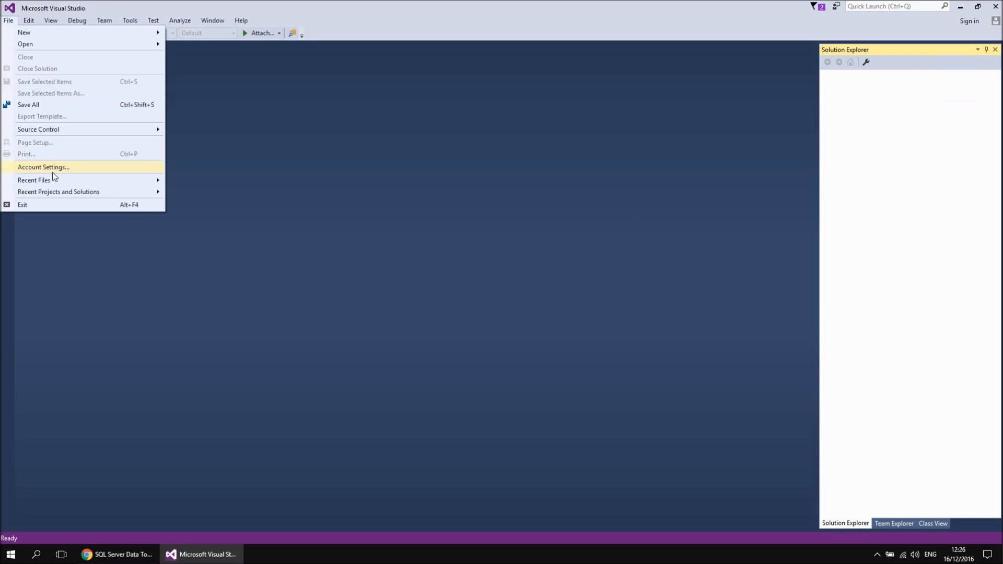
pyautogui.moveTo(58, 194)
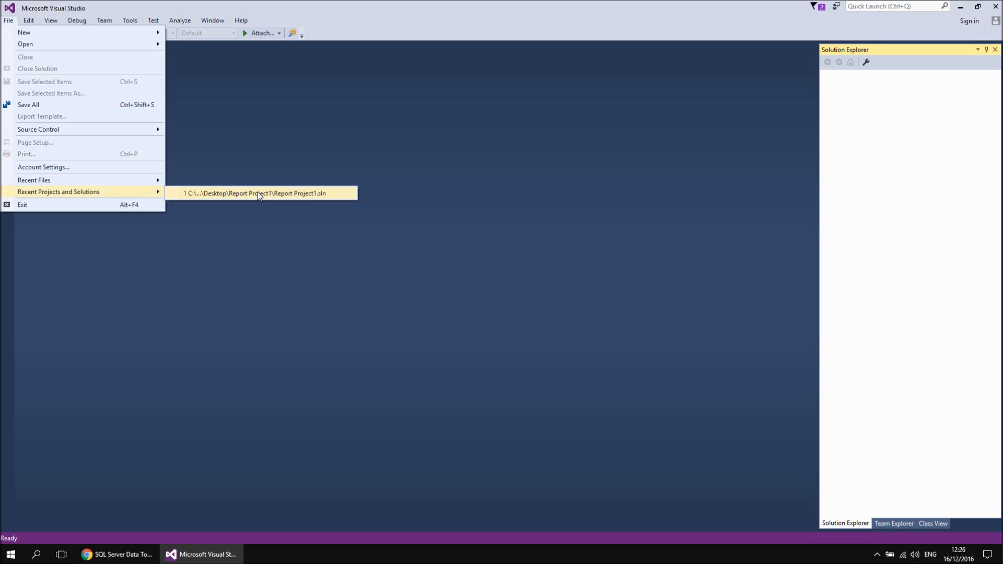
pyautogui.moveTo(87, 43)
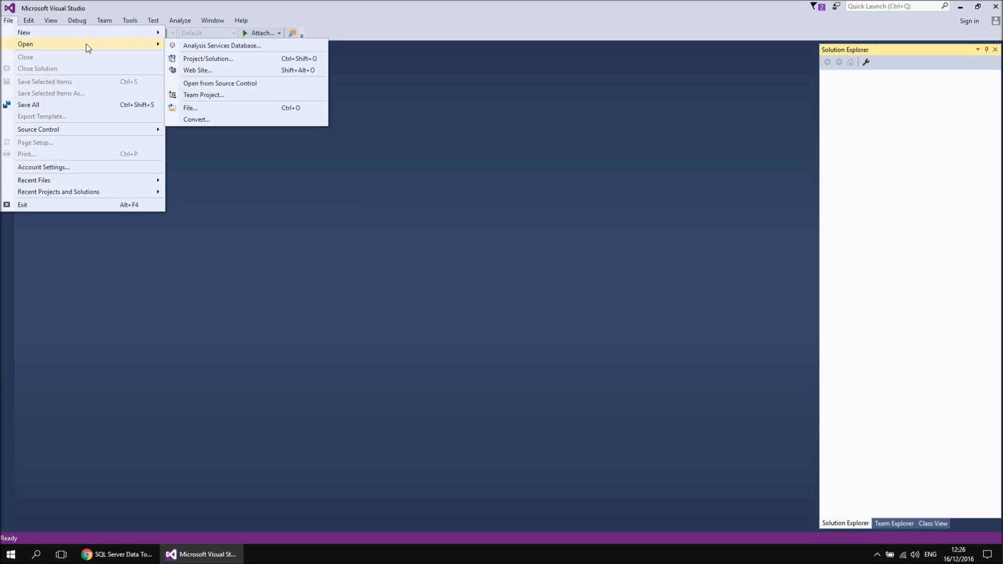
pyautogui.click(221, 61)
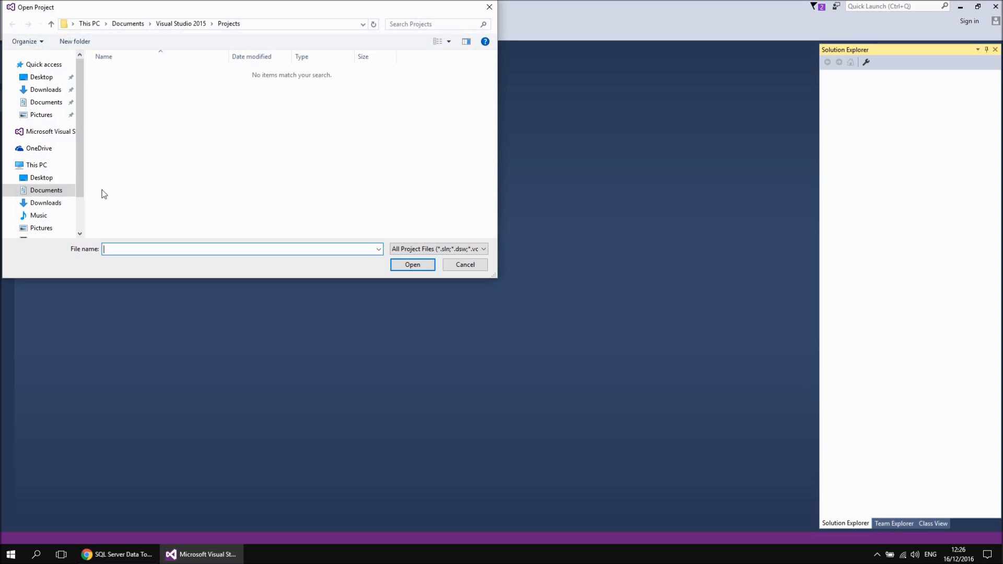
pyautogui.click(41, 179)
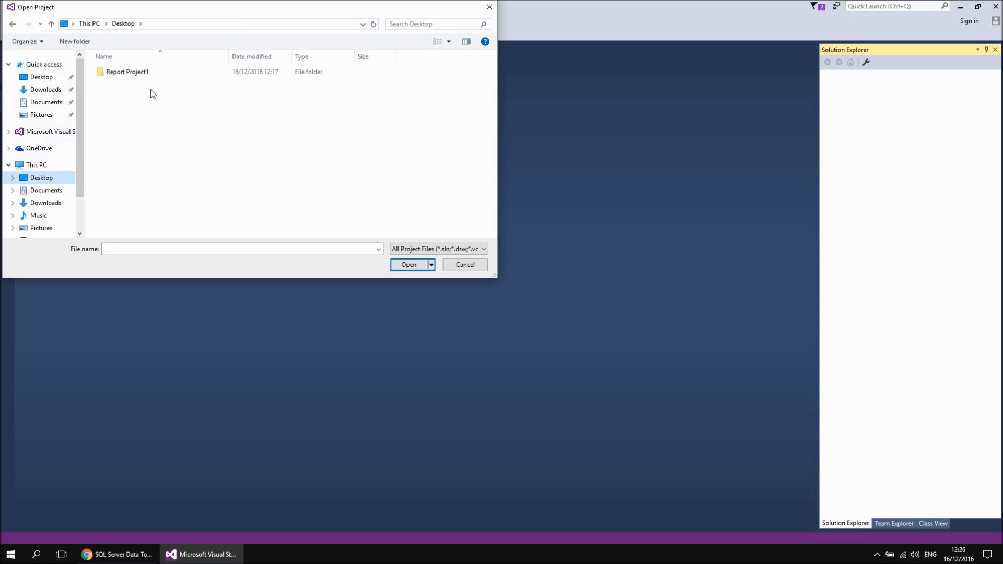
pyautogui.click(119, 73)
pyautogui.doubleClick(124, 73)
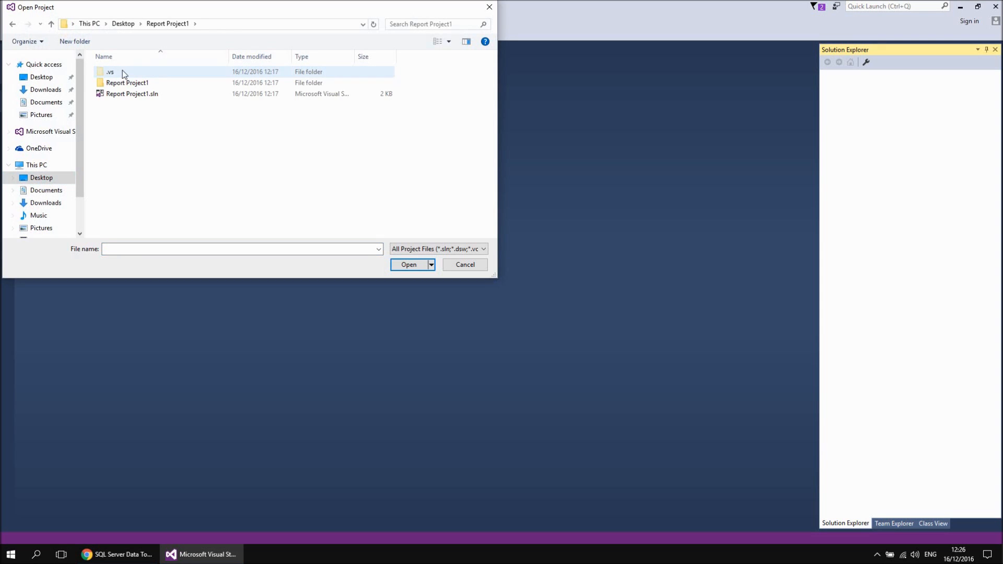
pyautogui.doubleClick(136, 95)
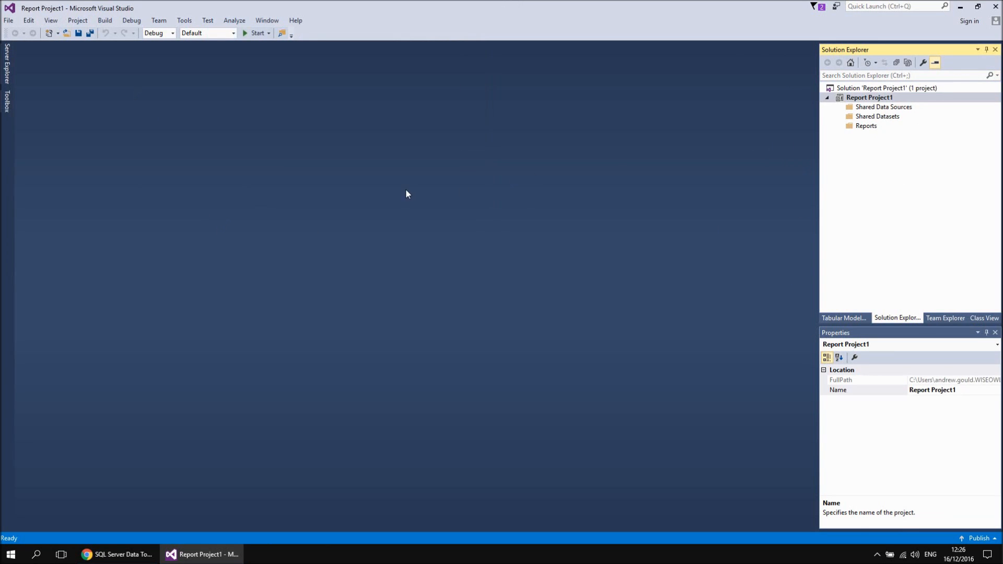
# - Close Visual Studio and pin the Visual Studio 2015 app to the Windows Start menu
pyautogui.click(995, 7)
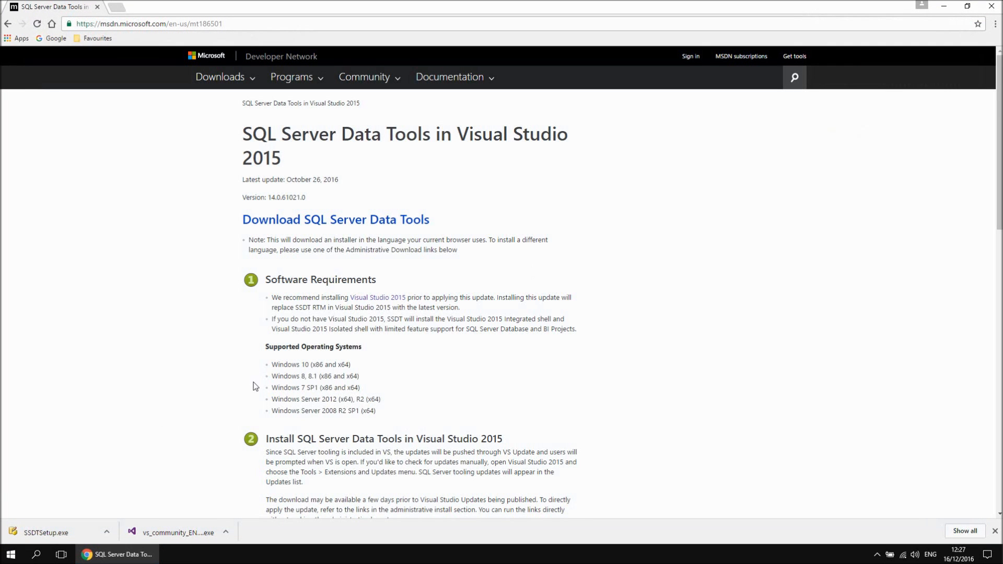
pyautogui.click(11, 559)
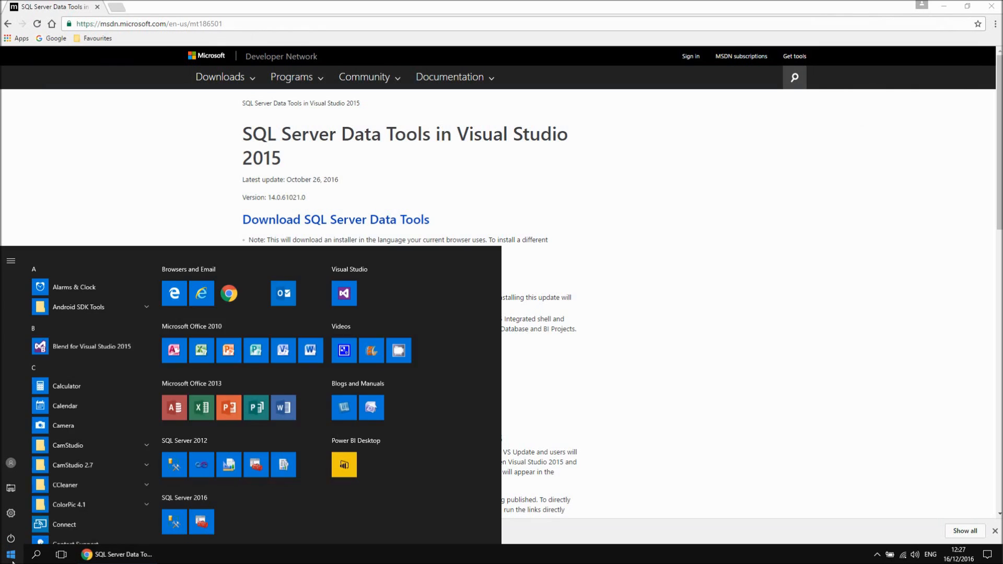
pyautogui.moveTo(155, 282); pyautogui.dragTo(148, 461)
pyautogui.scroll(-3, 146, 486)
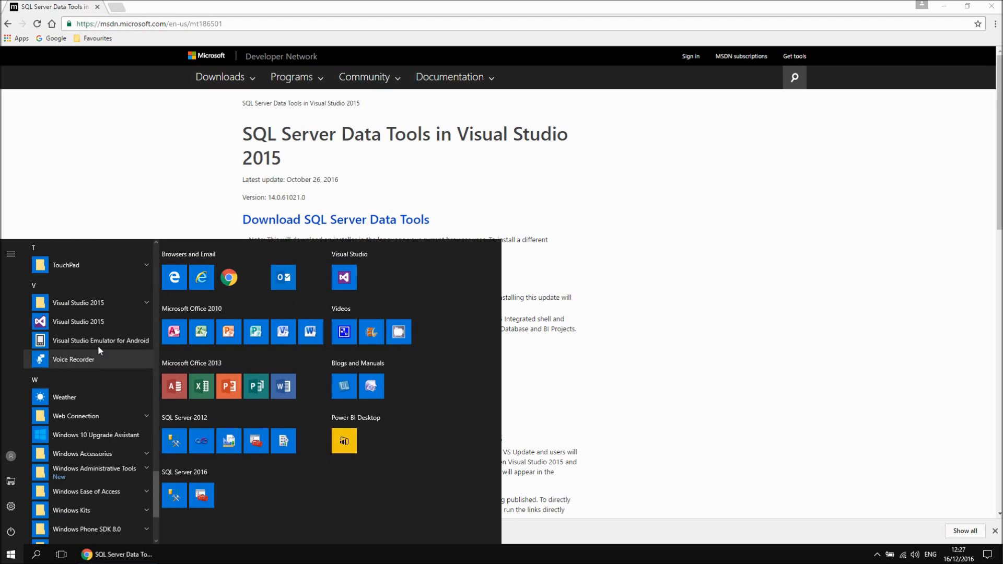
pyautogui.rightClick(74, 324)
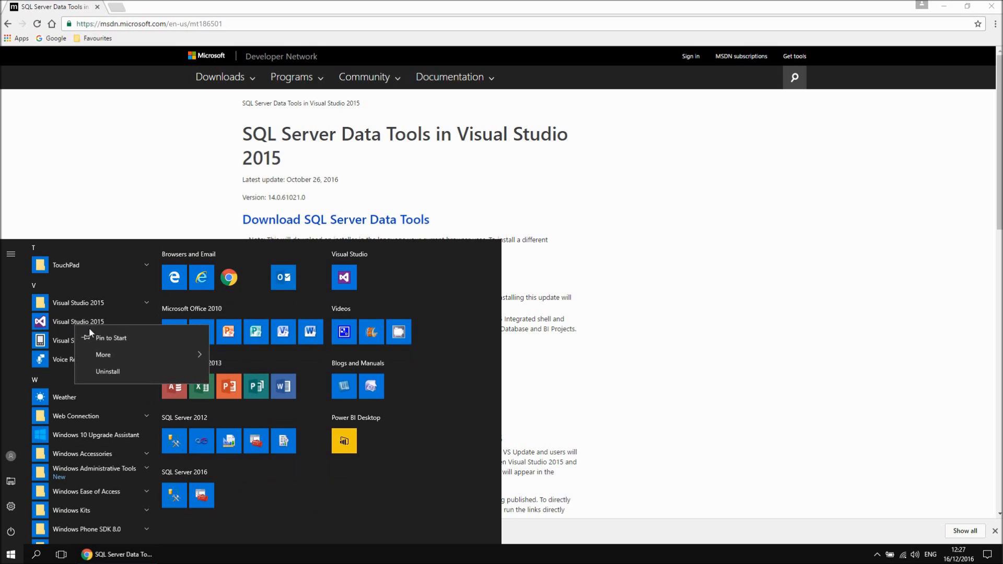
pyautogui.click(95, 336)
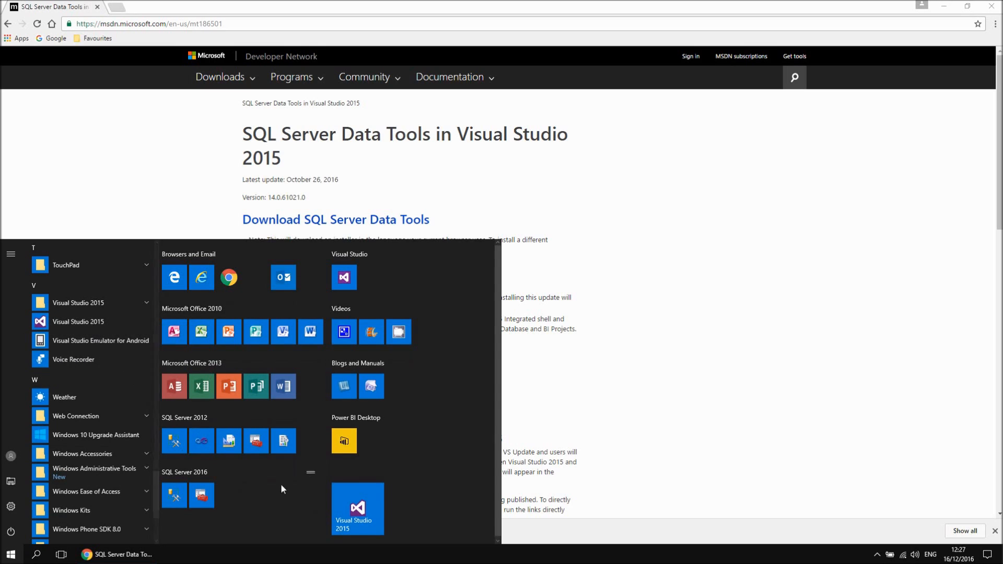
# - Resize the new Visual Studio 2015 tile to small and move it into the Start menu's Visual Studio group
pyautogui.rightClick(356, 510)
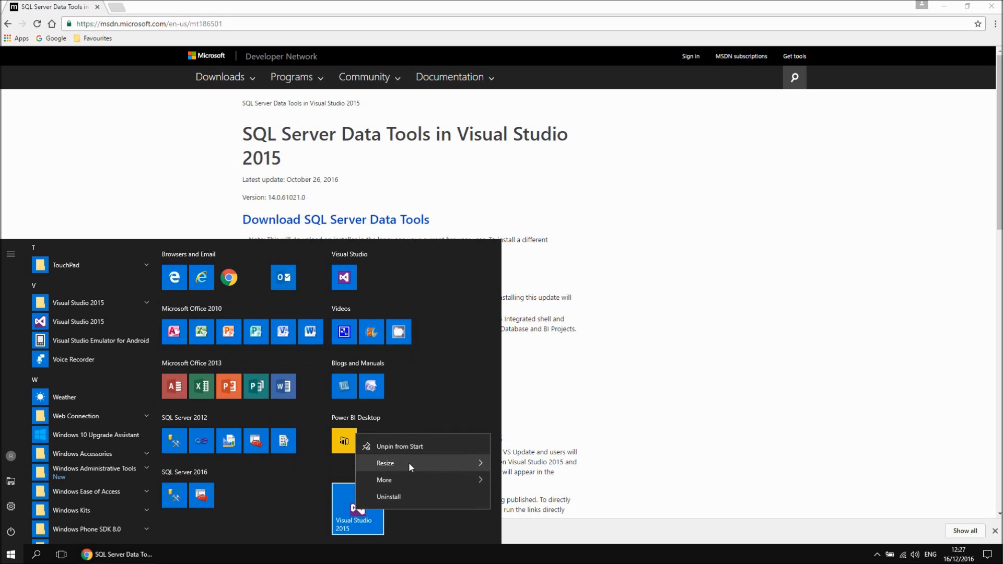
pyautogui.moveTo(408, 462)
pyautogui.click(529, 468)
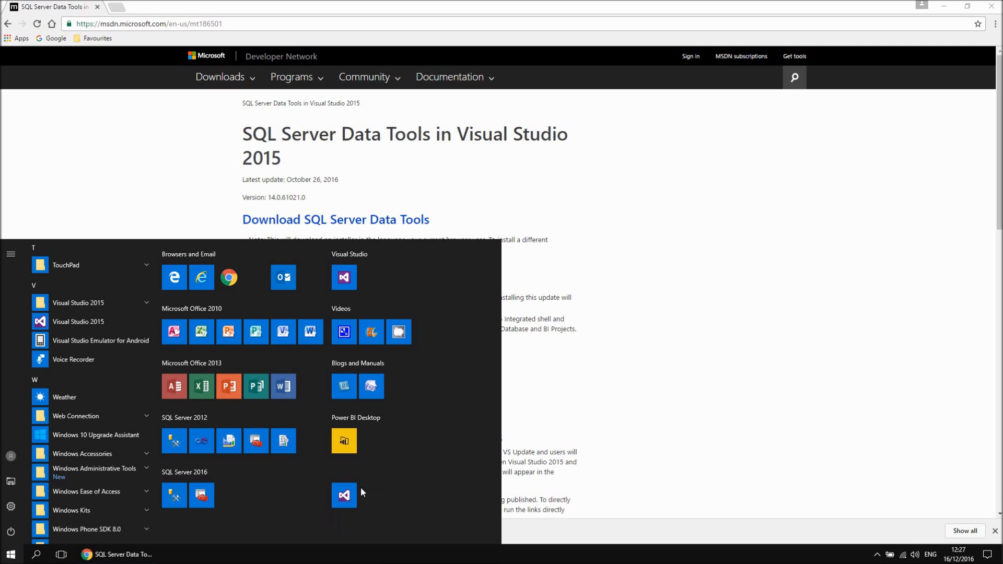
pyautogui.moveTo(343, 502); pyautogui.dragTo(381, 279)
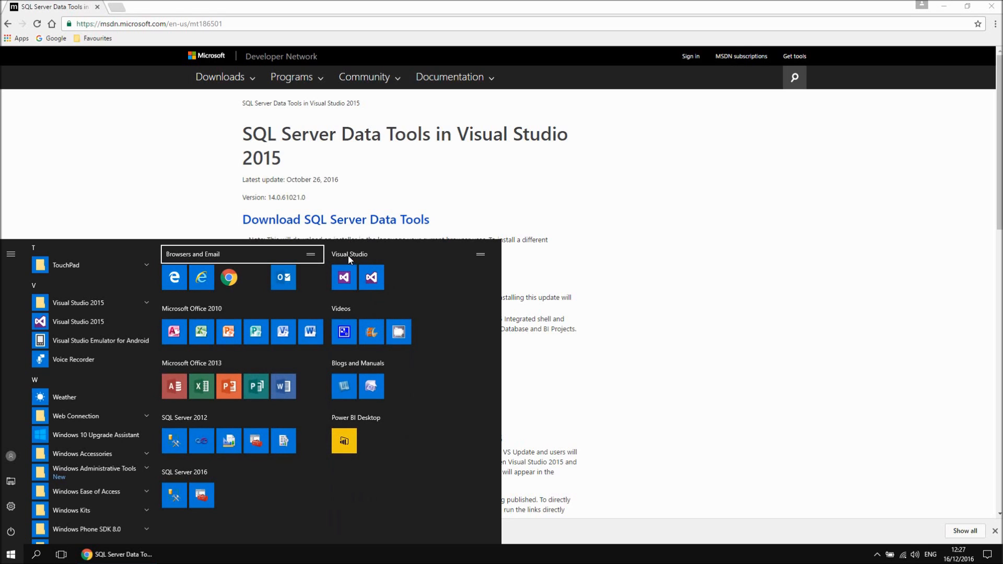
pyautogui.click(367, 255)
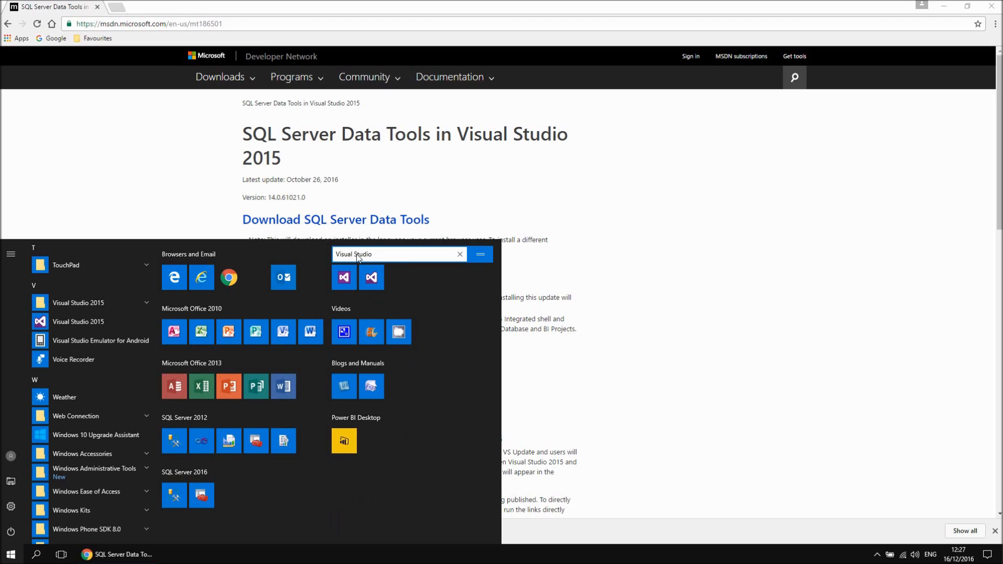
pyautogui.click(406, 281)
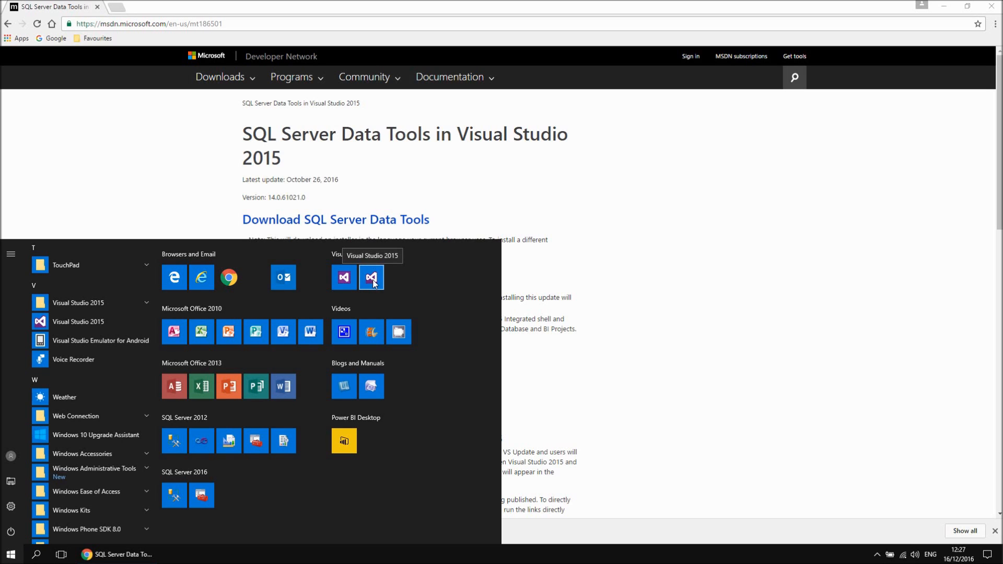
# - Launch Visual Studio 2015 from its pinned Start tile and open the recent project Report Project1 from the Start Page
pyautogui.click(371, 279)
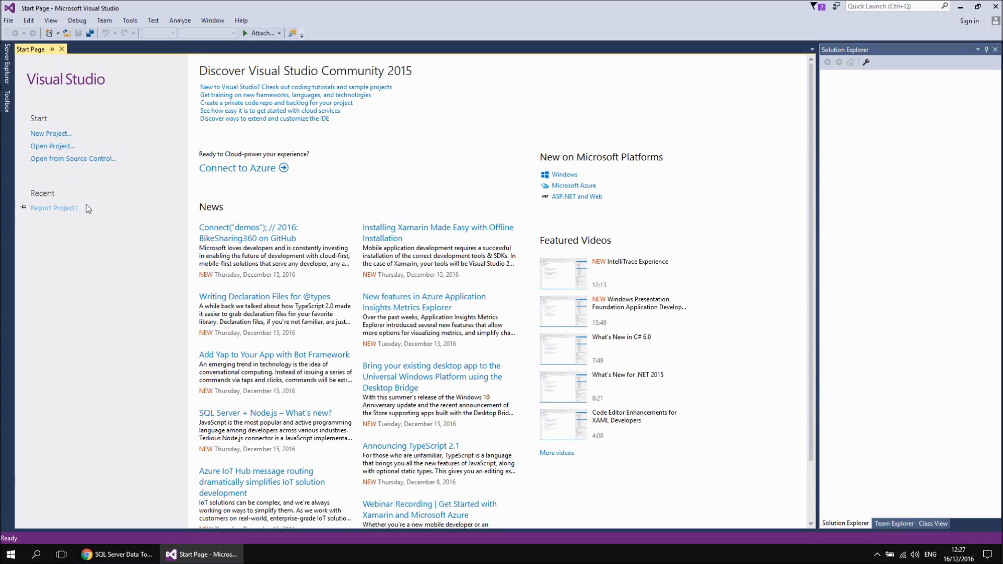
pyautogui.click(49, 211)
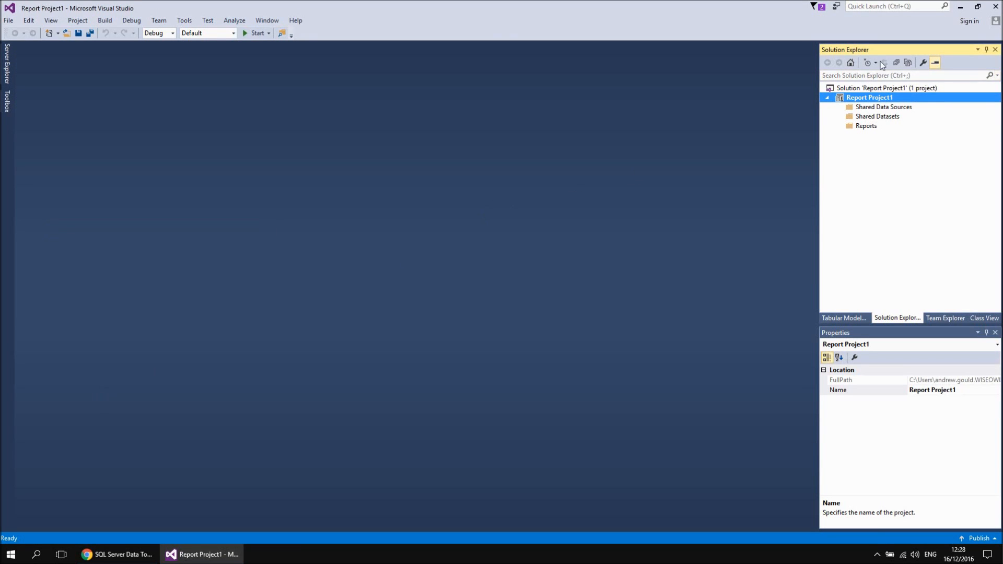
# - Close Visual Studio and the browser, and move the Report Project1 folder from the desktop to the Recycle Bin
pyautogui.click(994, 6)
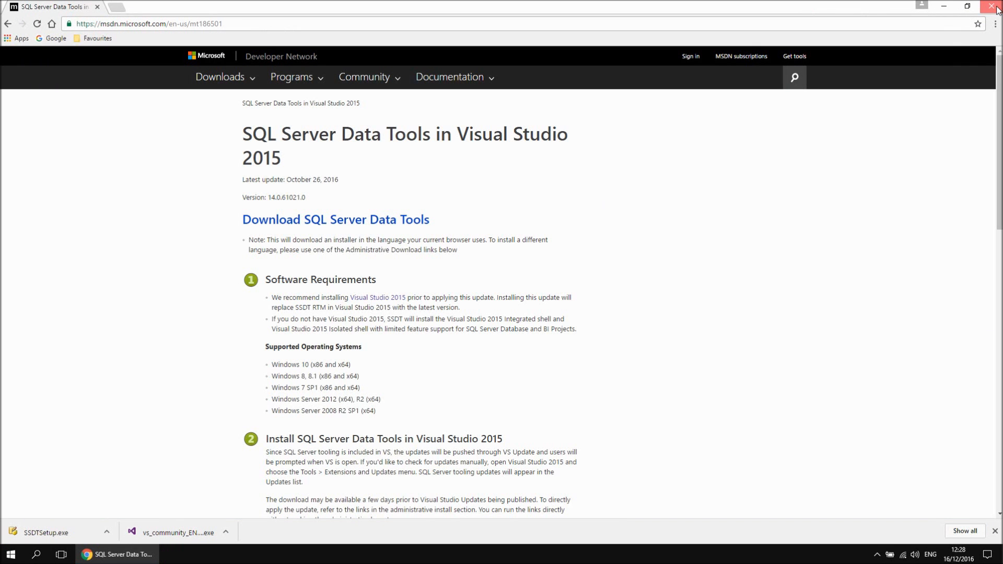
pyautogui.click(992, 7)
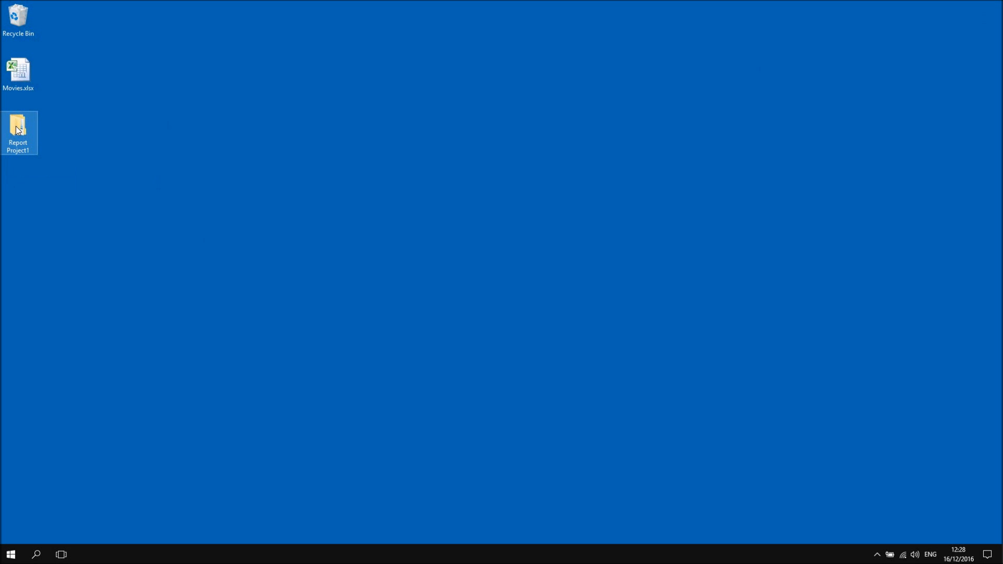
pyautogui.moveTo(17, 129); pyautogui.dragTo(16, 17)
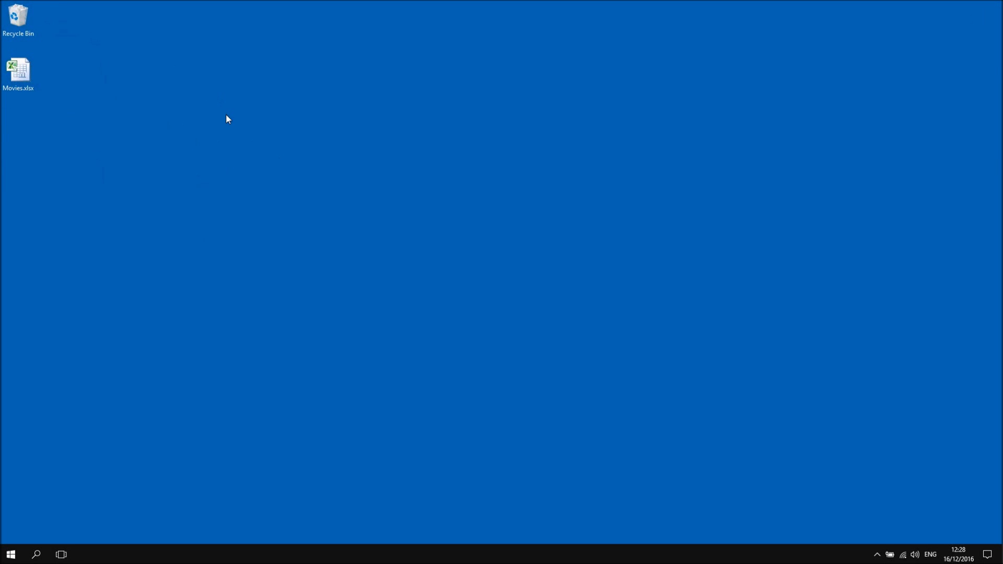